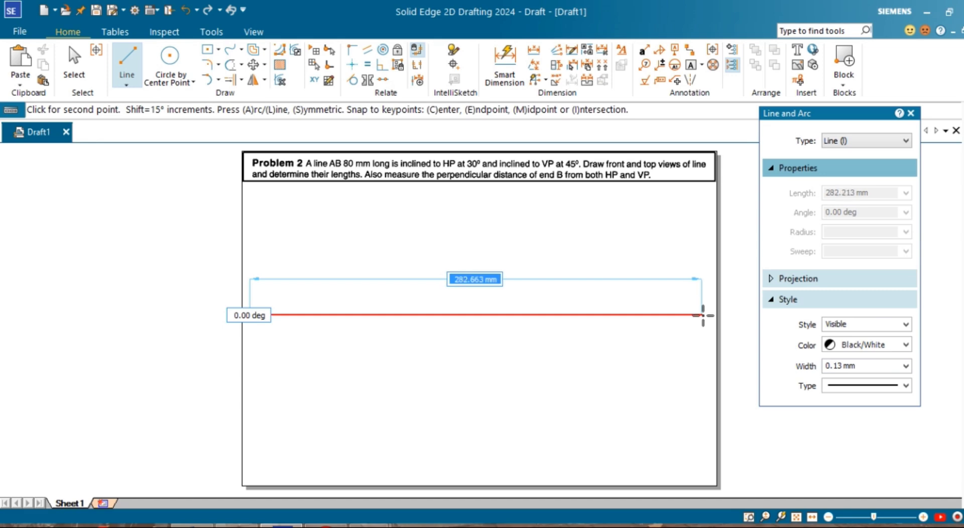
Finish the horizontal reference line about 283 mm long and label it x, y, vp and hp in size 5 text
click(701, 315)
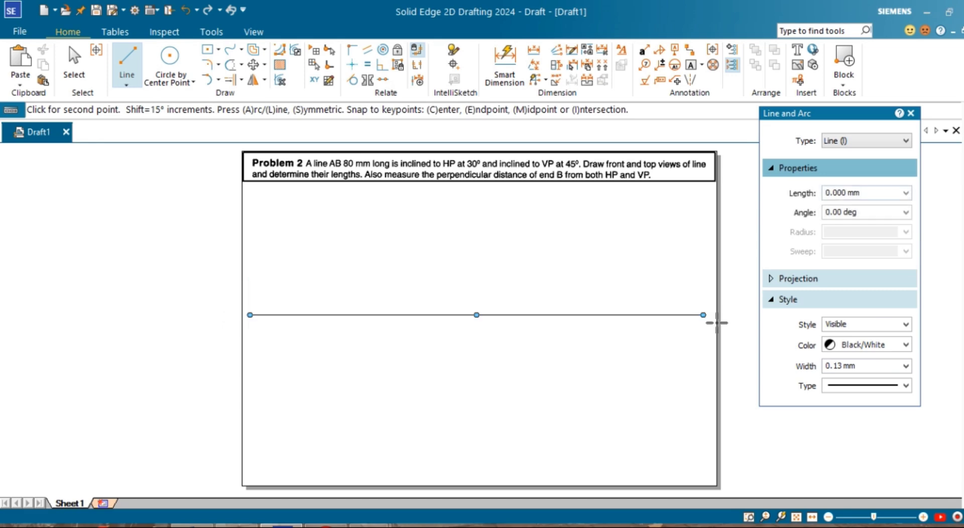
click(691, 66)
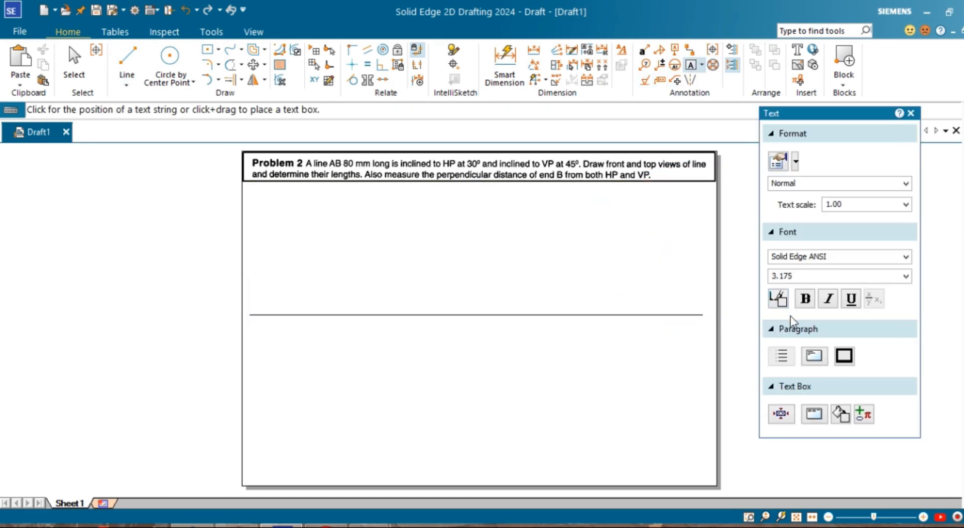
double_click(793, 279)
text(5)
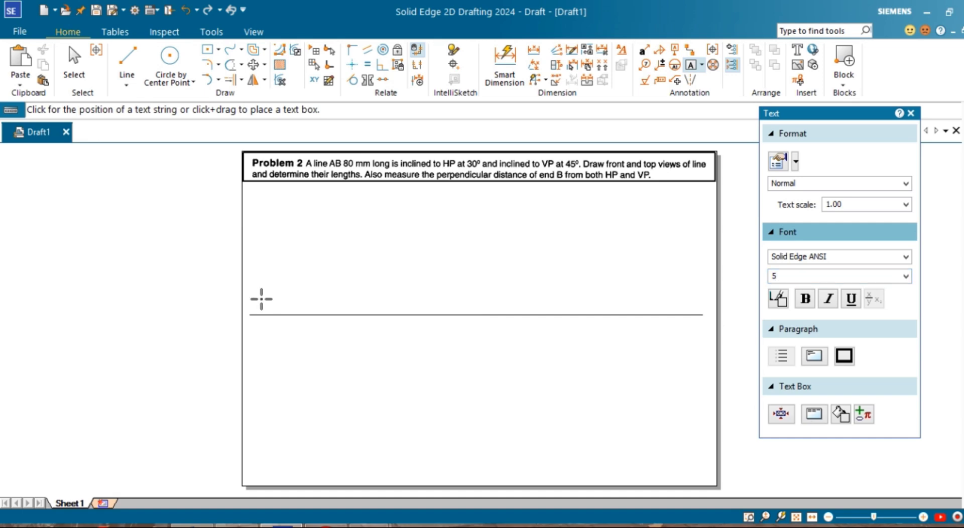
click(248, 321)
click(260, 301)
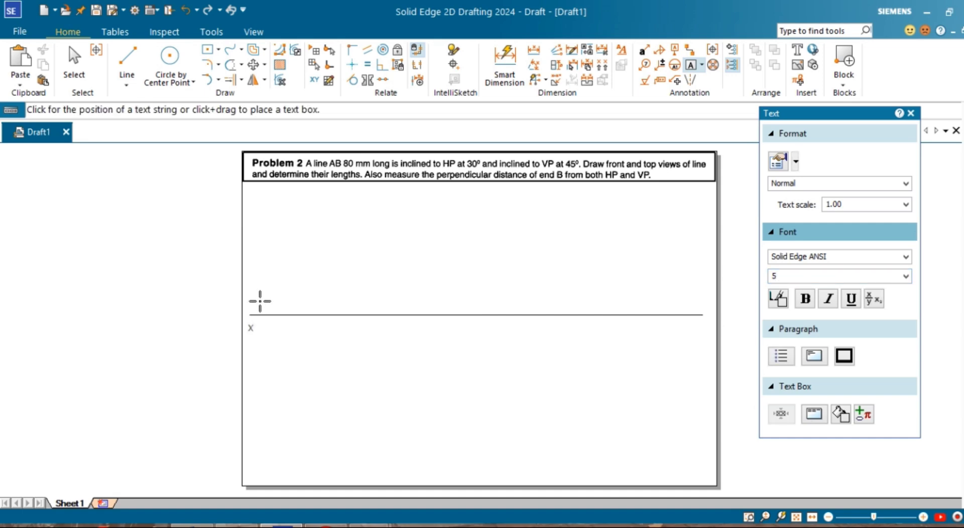
click(260, 301)
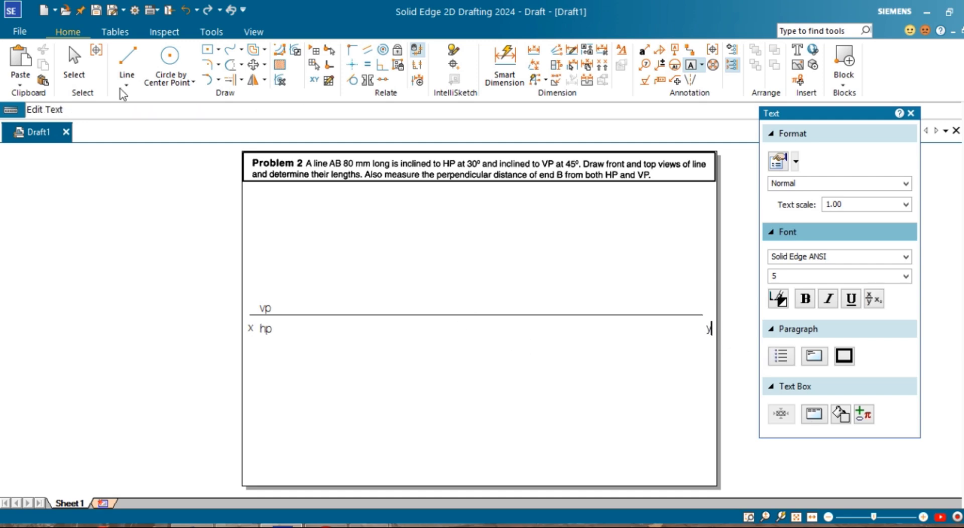
Draw a red line 80 mm long at 30° above the reference line, starting on it between its x end and midpoint
click(122, 55)
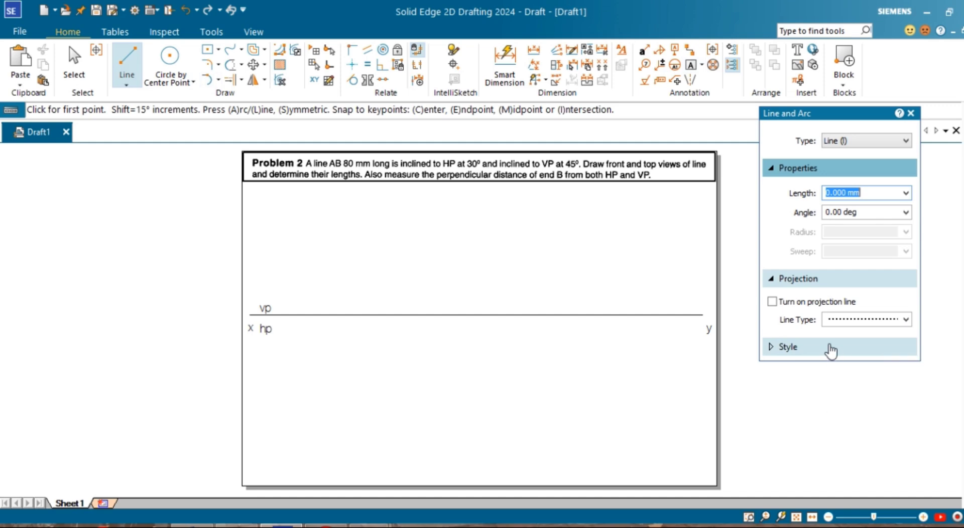
click(831, 349)
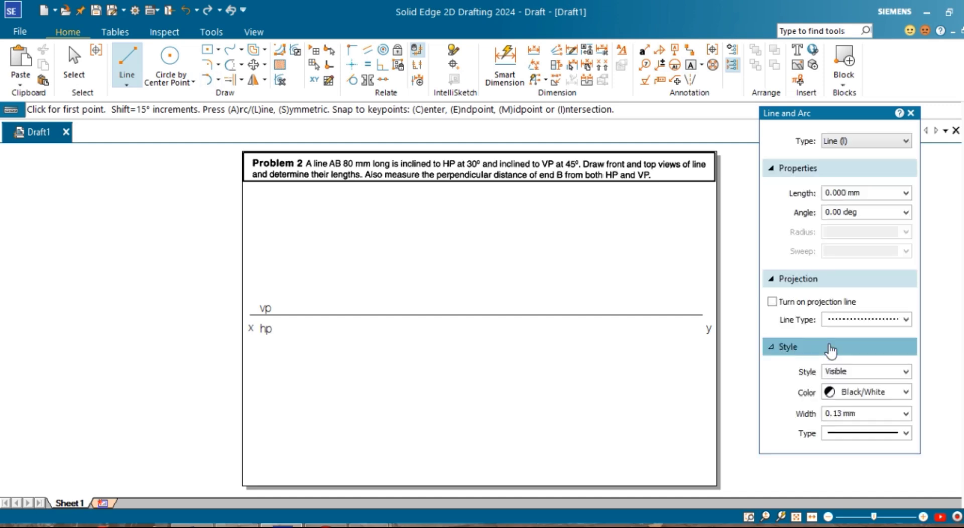
click(905, 393)
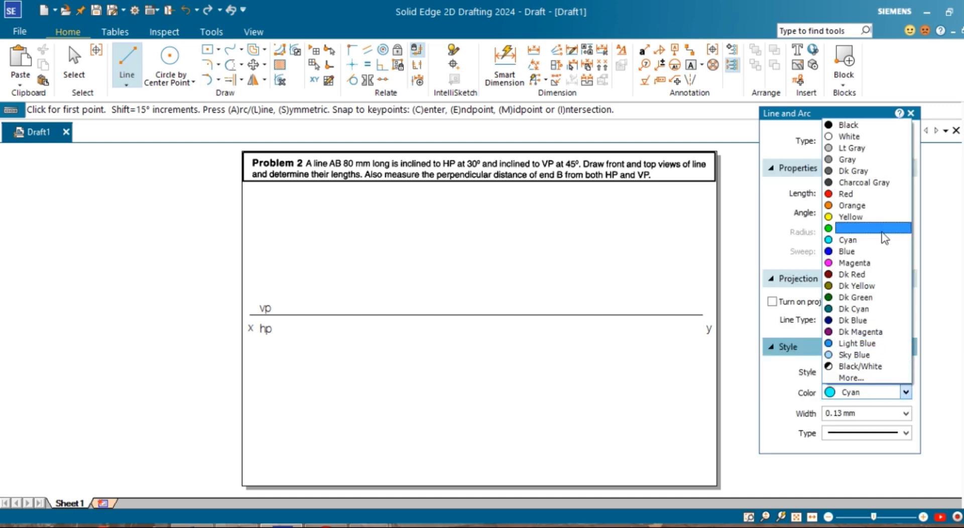
click(876, 195)
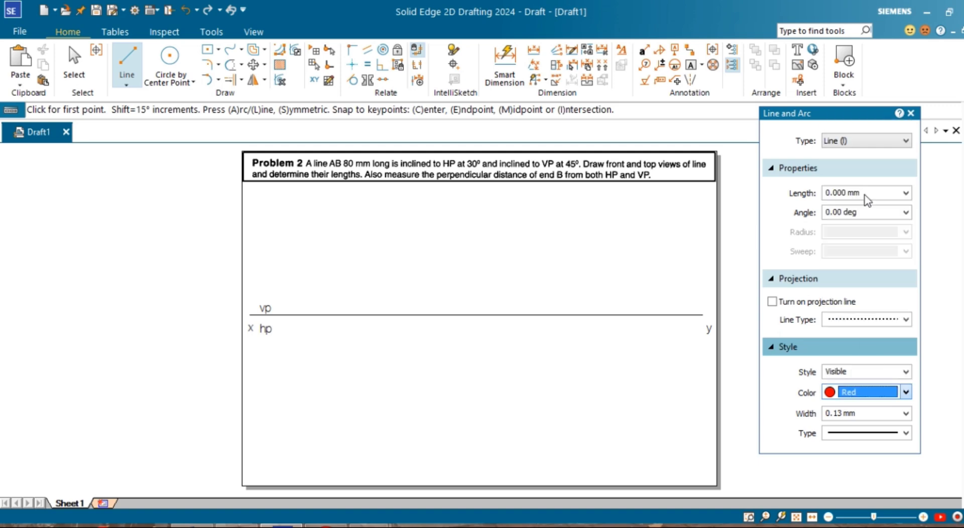
click(335, 315)
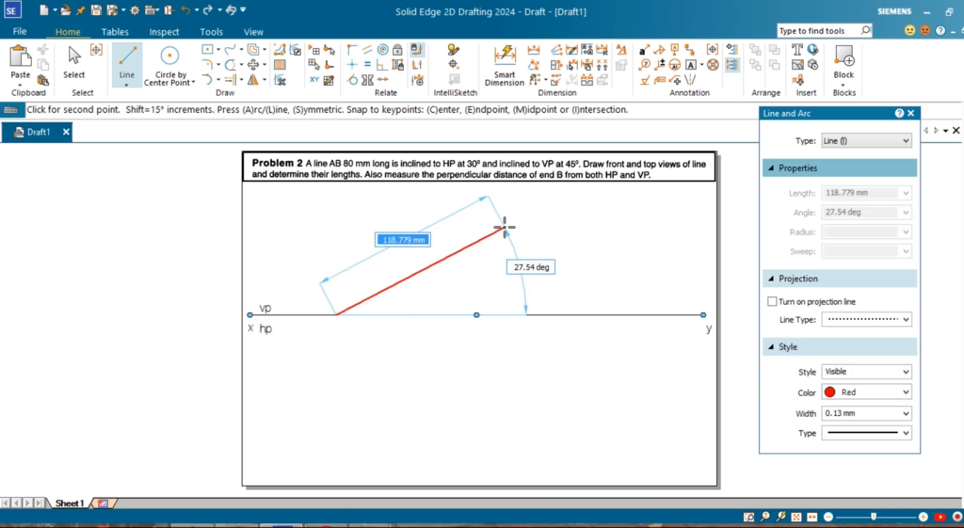
text(80)
key(Tab)
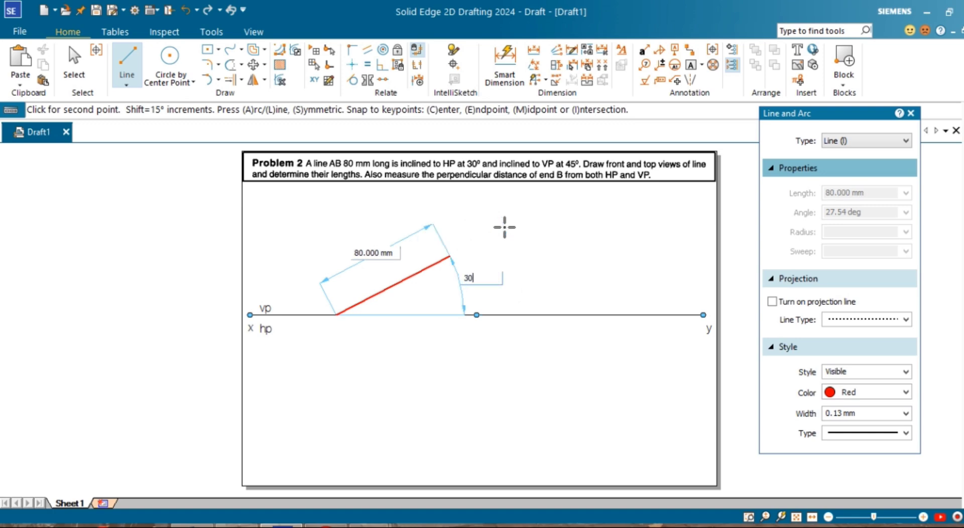
key(Return)
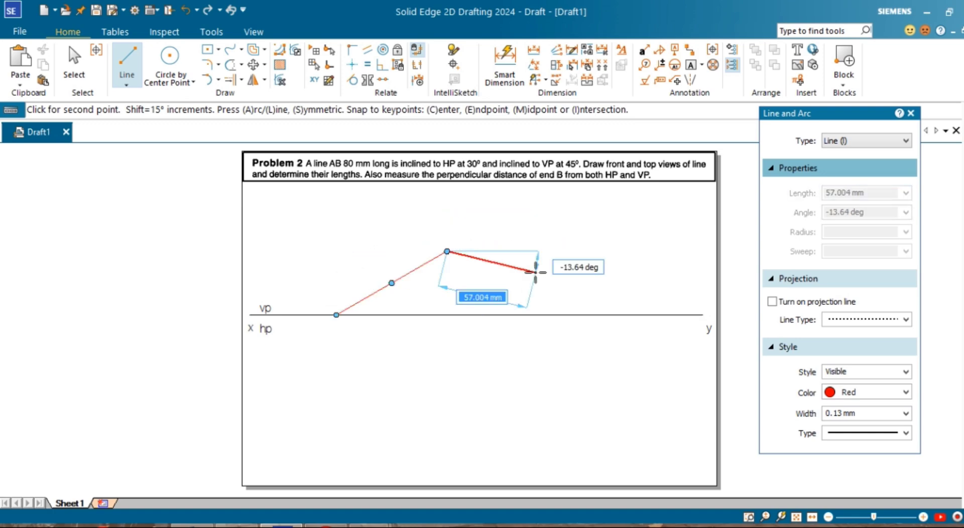
key(Escape)
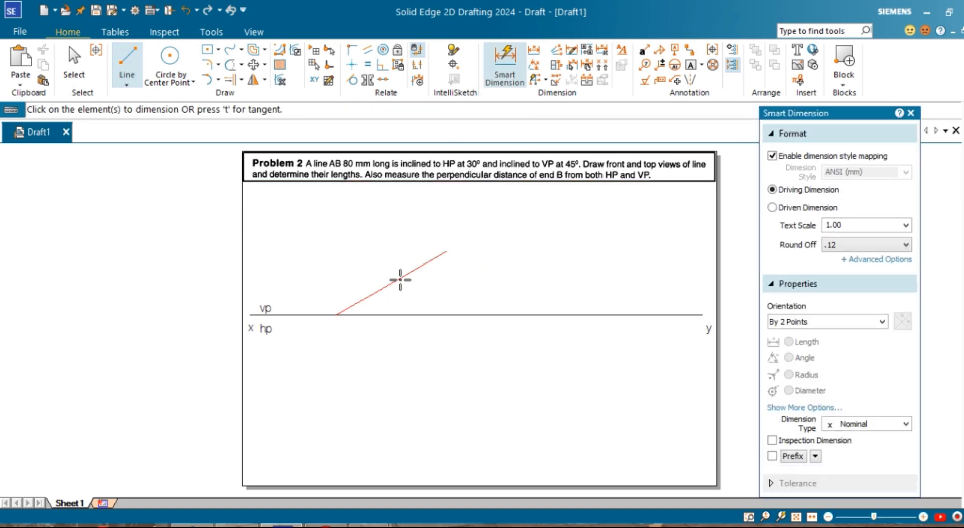
Dimension the red line's length and its angle to the reference line
click(400, 280)
click(378, 254)
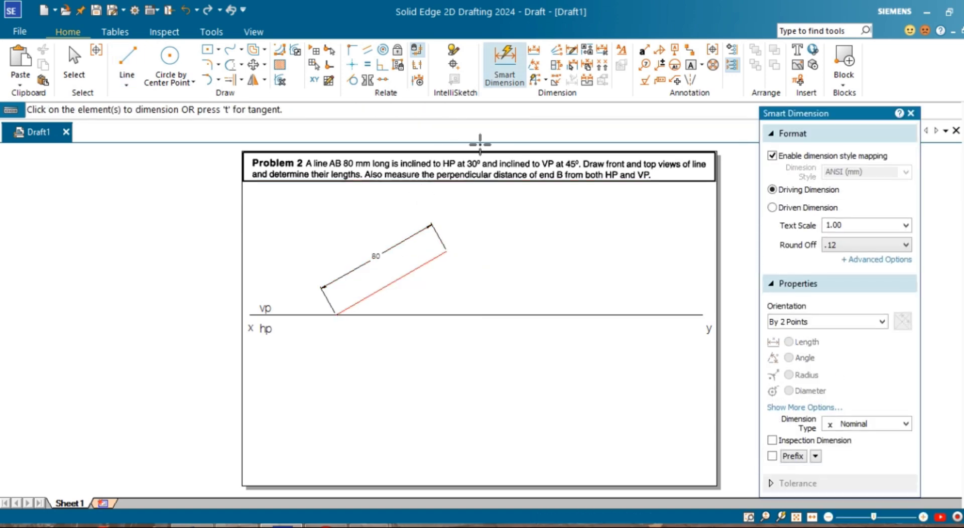
click(535, 66)
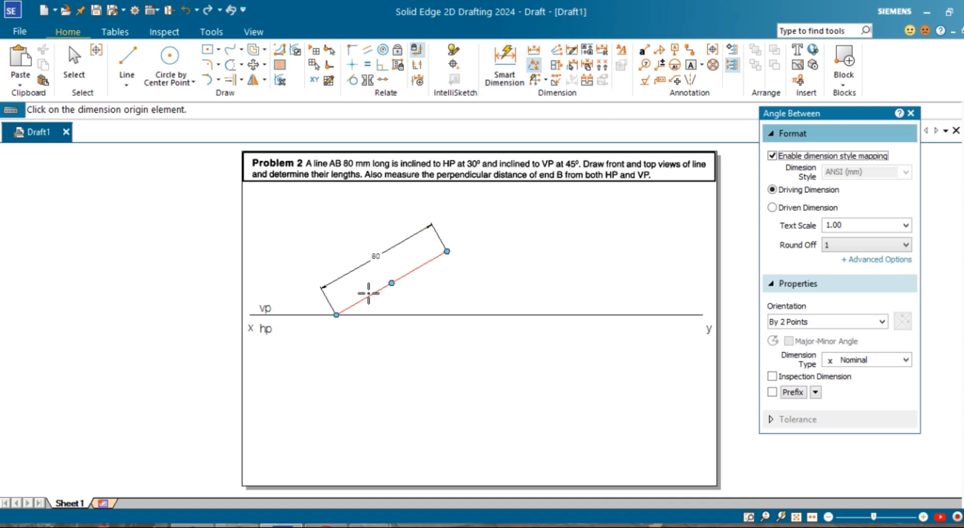
click(441, 254)
click(381, 314)
click(383, 302)
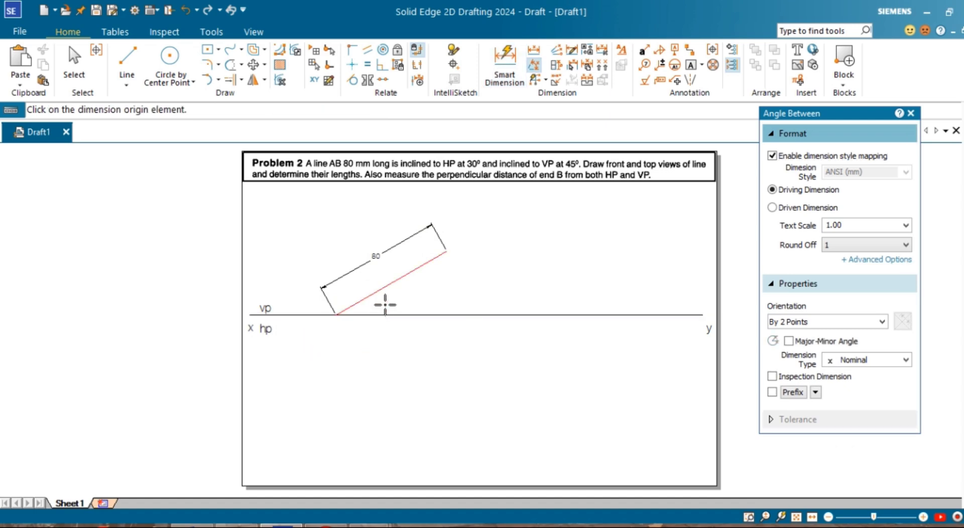
Label the red line's start point a' and its upper end b1'
click(691, 64)
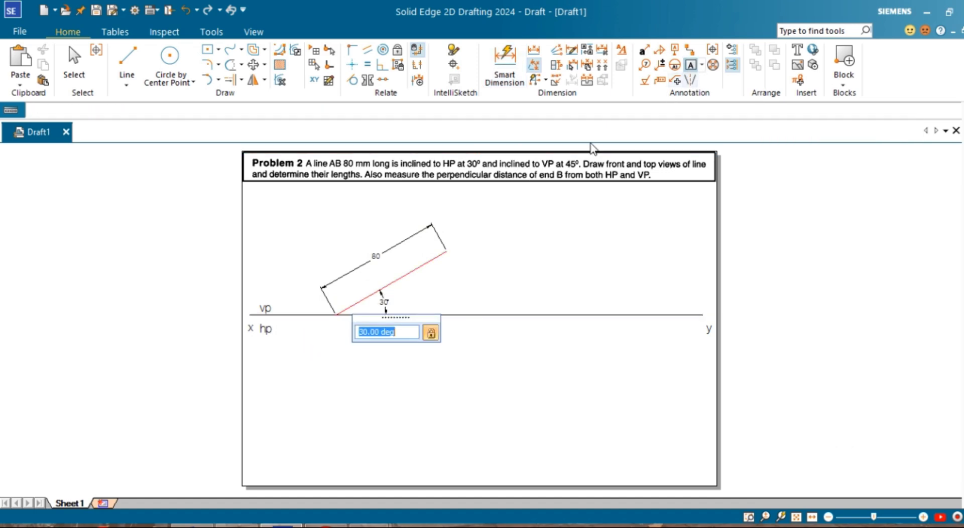
click(322, 299)
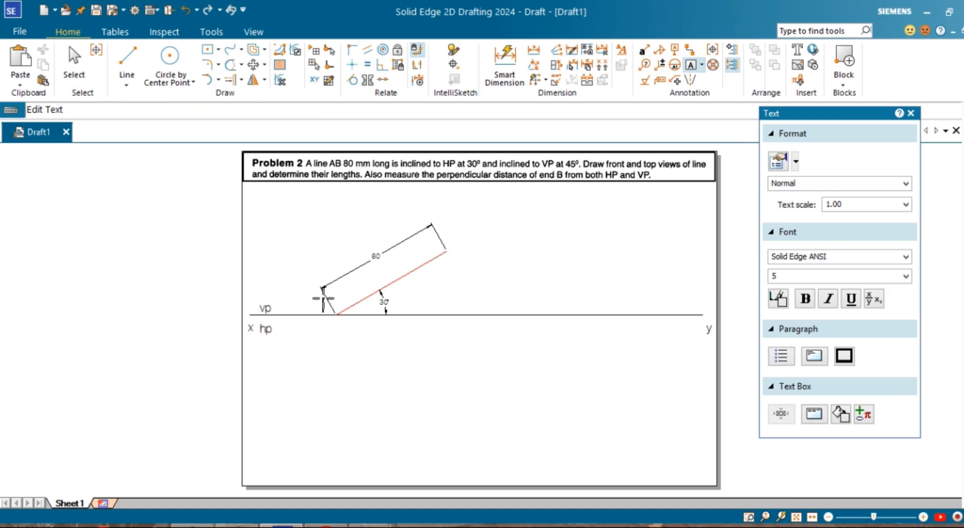
click(450, 236)
click(450, 236)
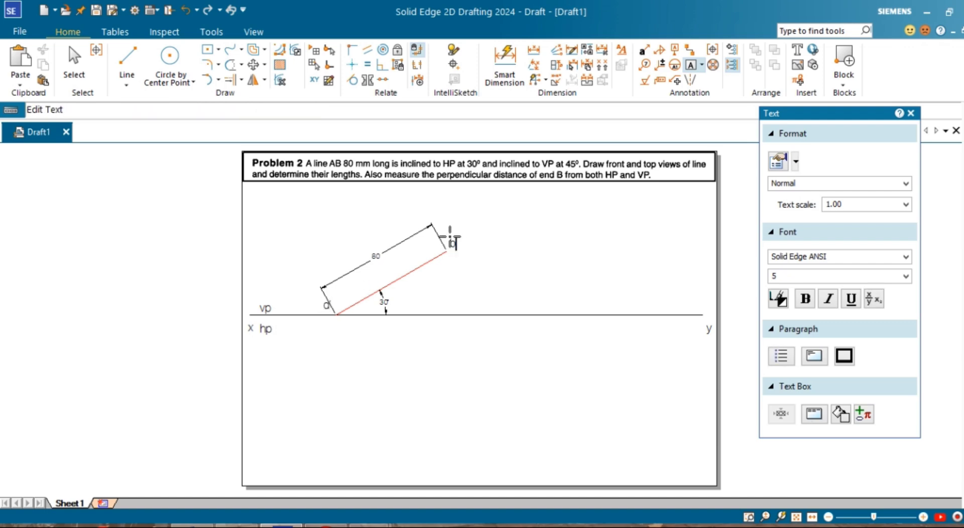
Draw a second red line 80 mm long at -45° from point a' below the reference line
click(127, 61)
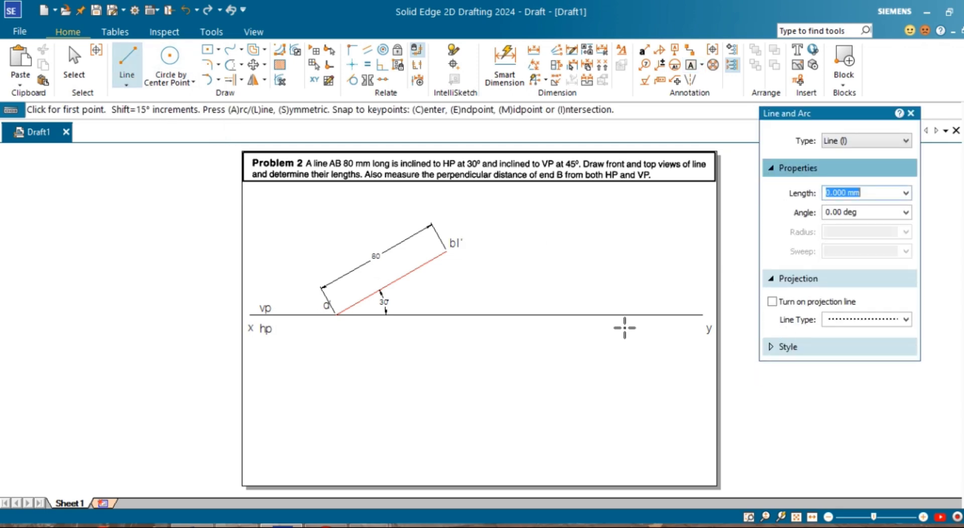
click(820, 355)
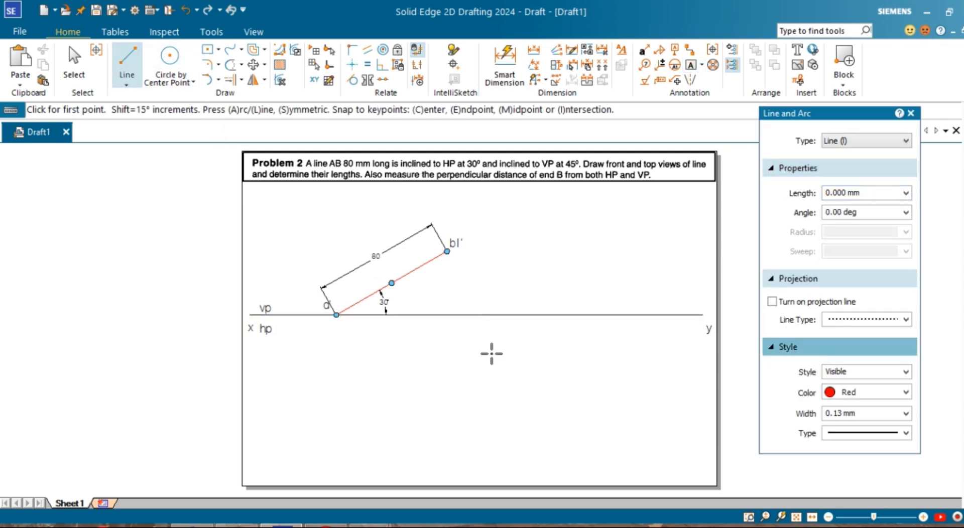
click(336, 315)
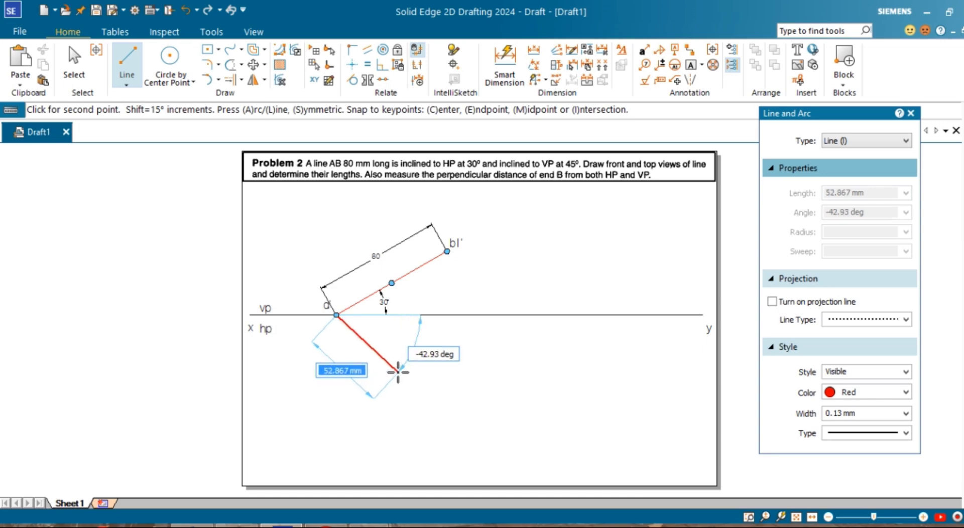
text(80)
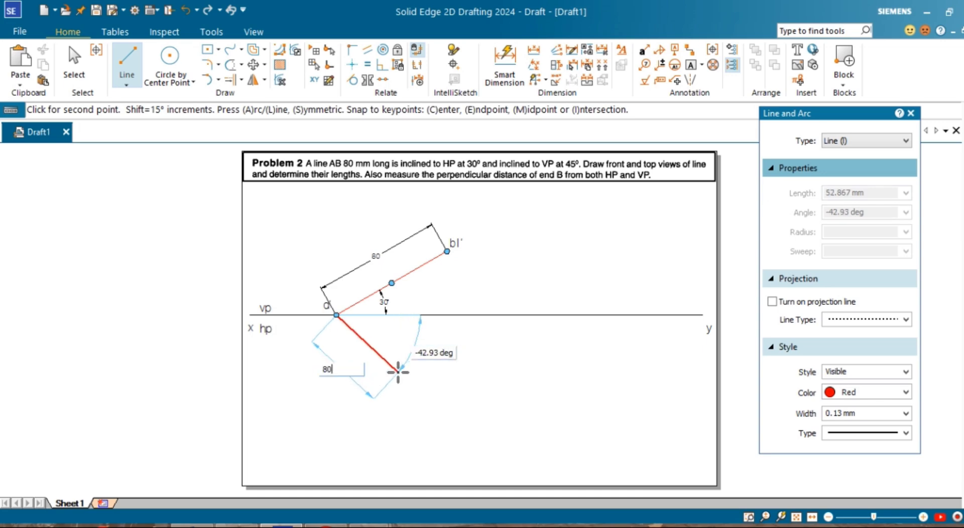
key(Tab)
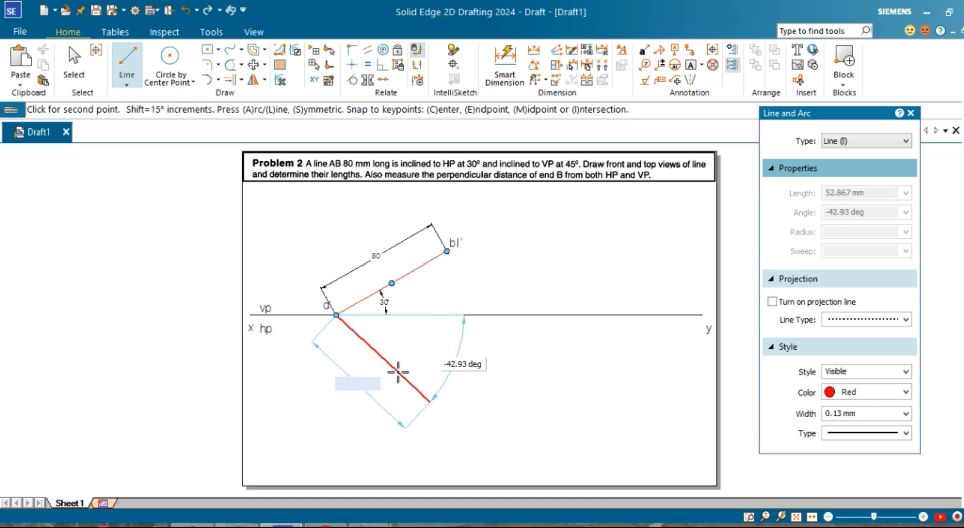
text(-45)
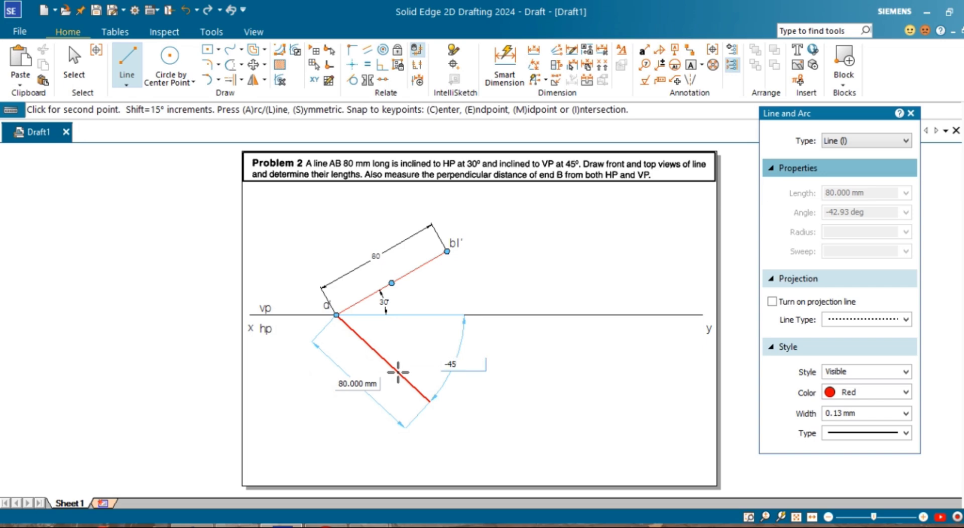
key(Return)
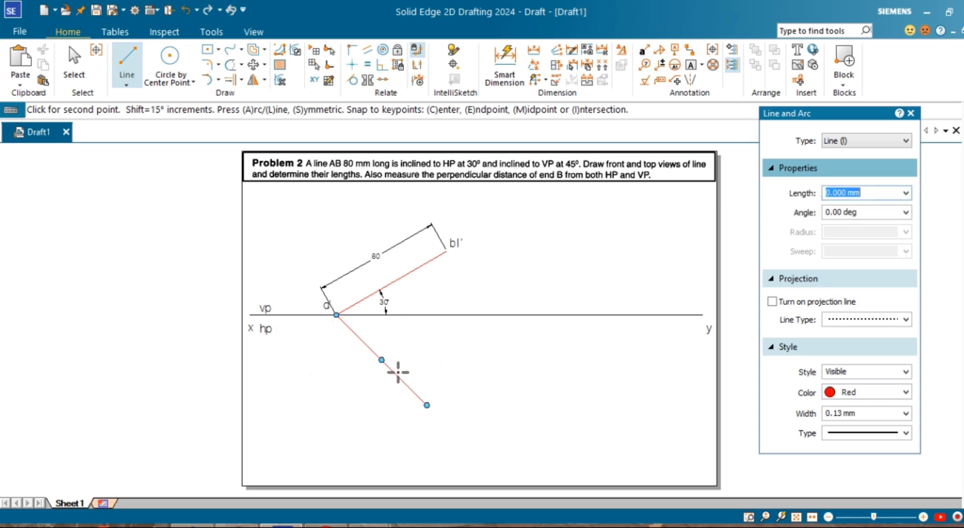
right_click(442, 431)
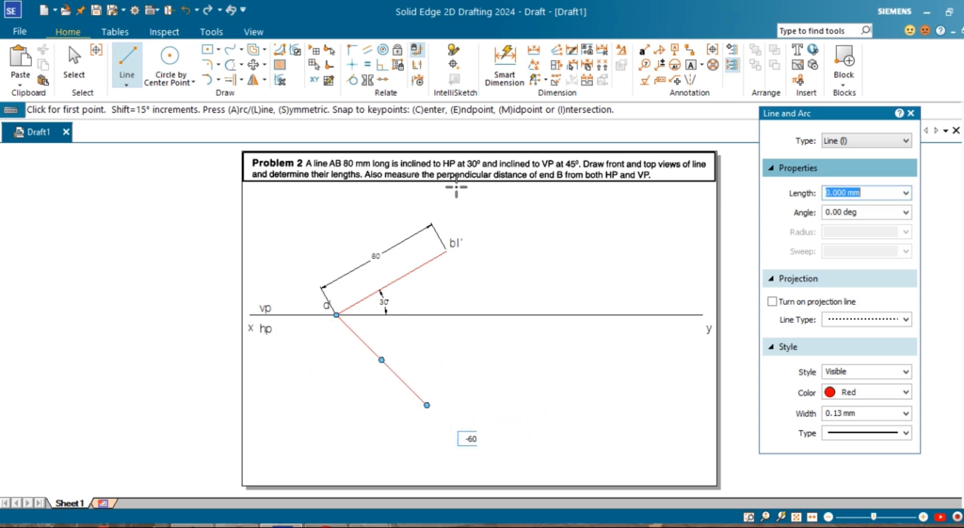
Dimension the length of the lower red line, placing the dimension below it
click(504, 65)
click(379, 359)
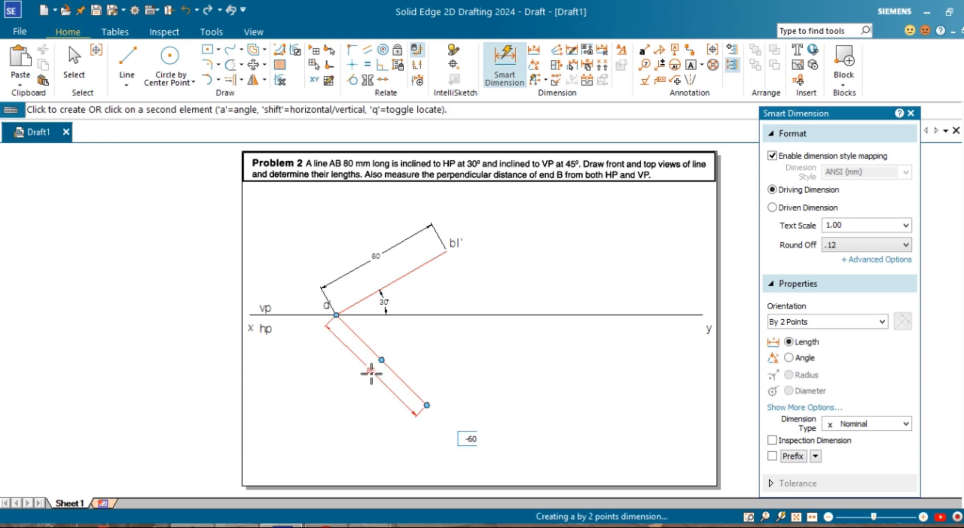
click(366, 377)
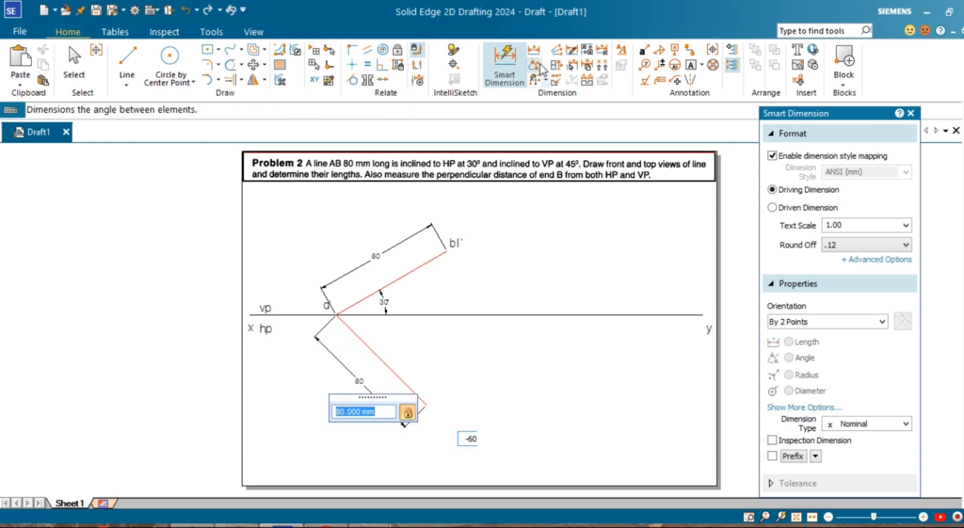
Dimension the angle between the lower red line and the reference line
click(534, 64)
click(380, 314)
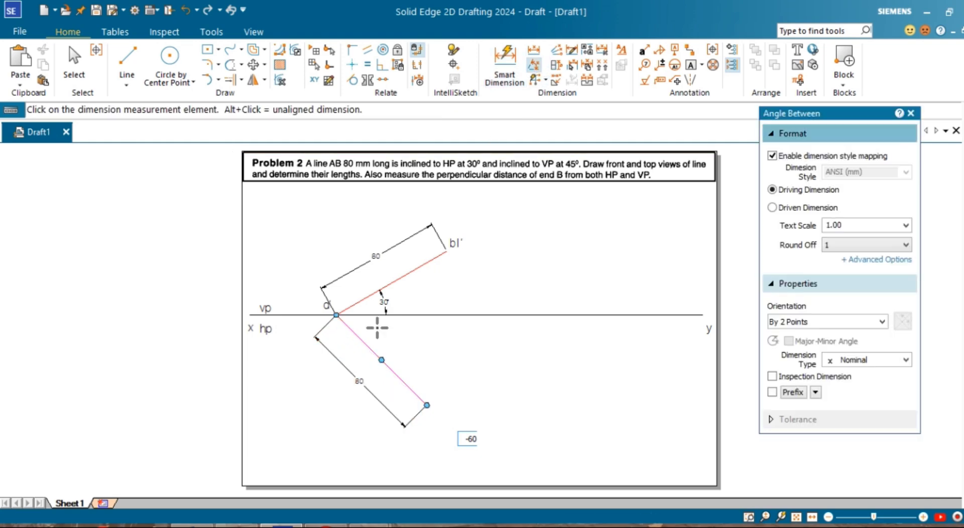
click(380, 314)
click(380, 331)
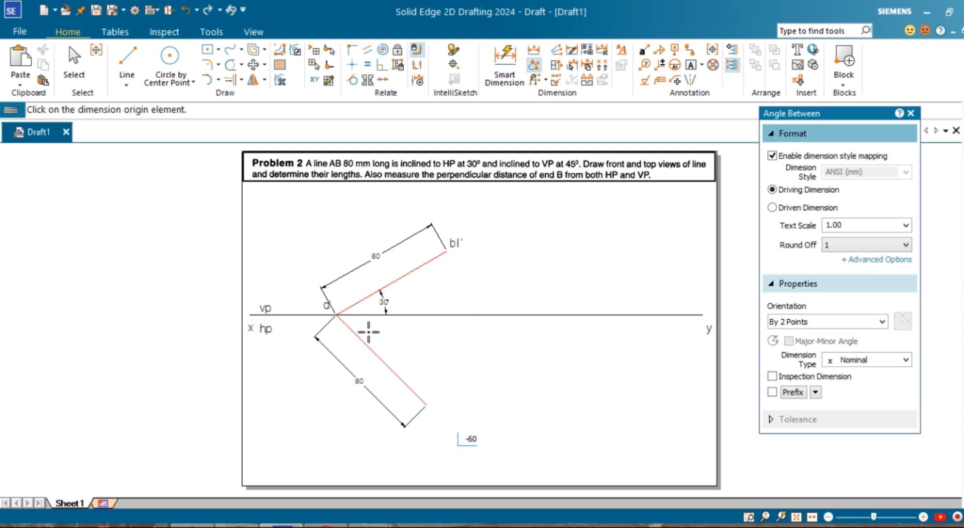
click(356, 336)
click(374, 314)
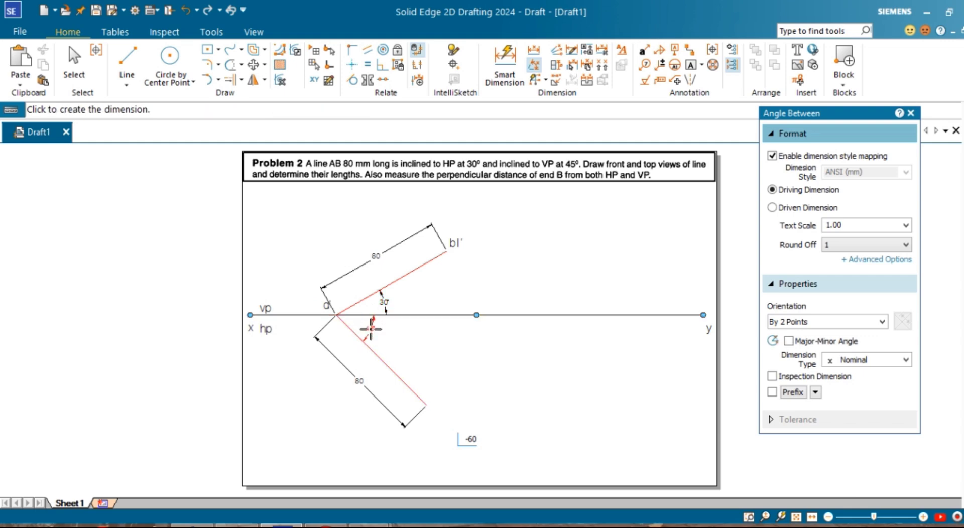
click(389, 328)
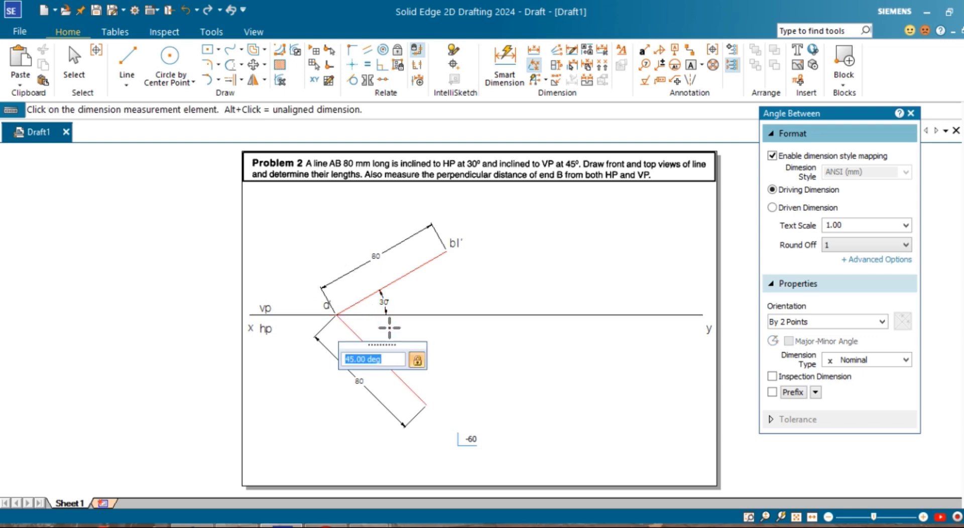
Label the free end of the lower red line b2
click(690, 66)
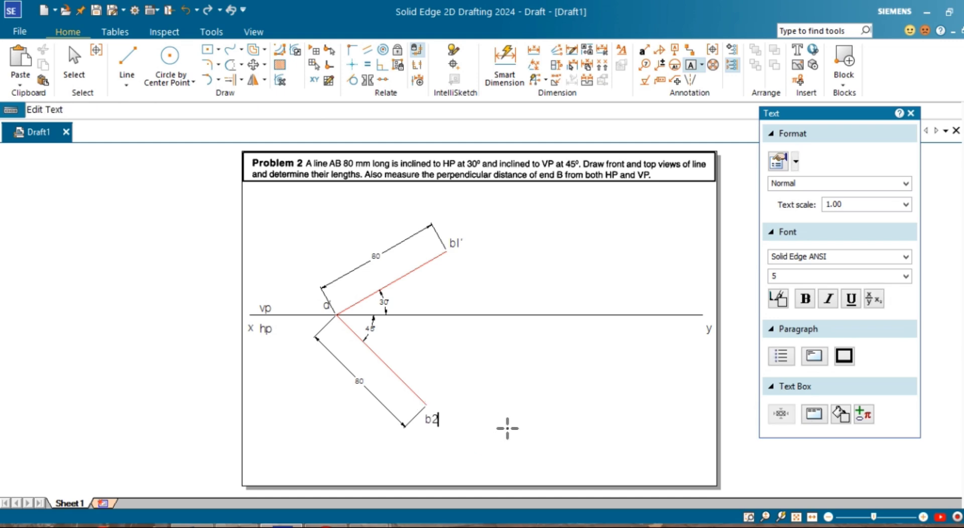
click(127, 60)
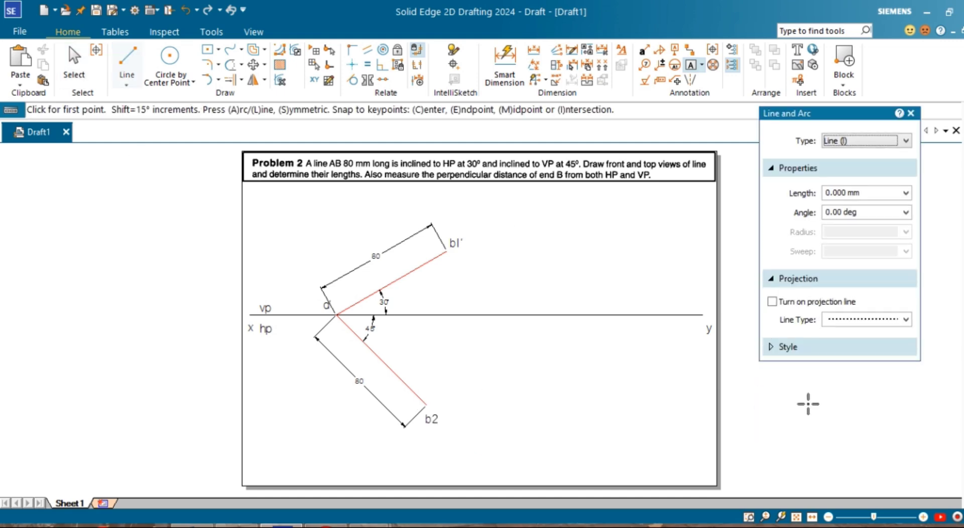
Draw green dashed horizontal lines extending rightward from points b1' and b2
click(829, 347)
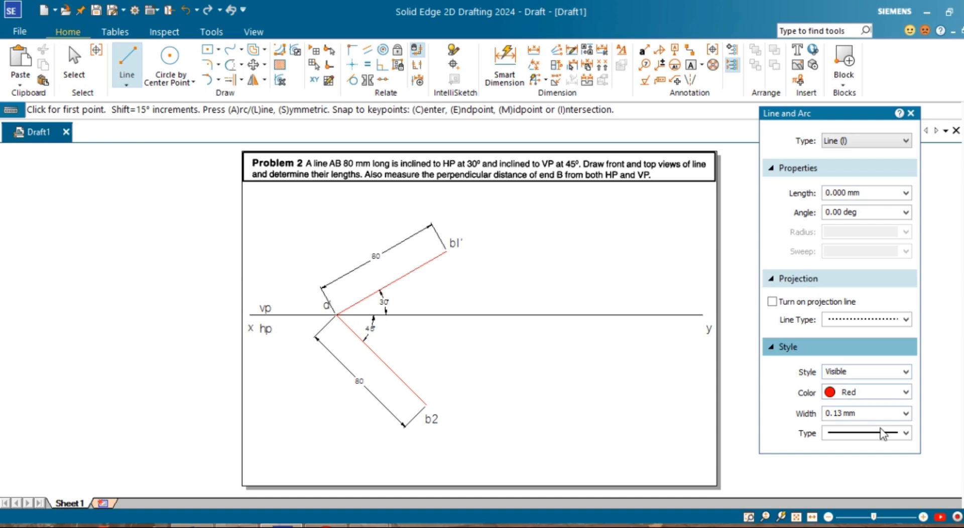
click(901, 434)
click(856, 322)
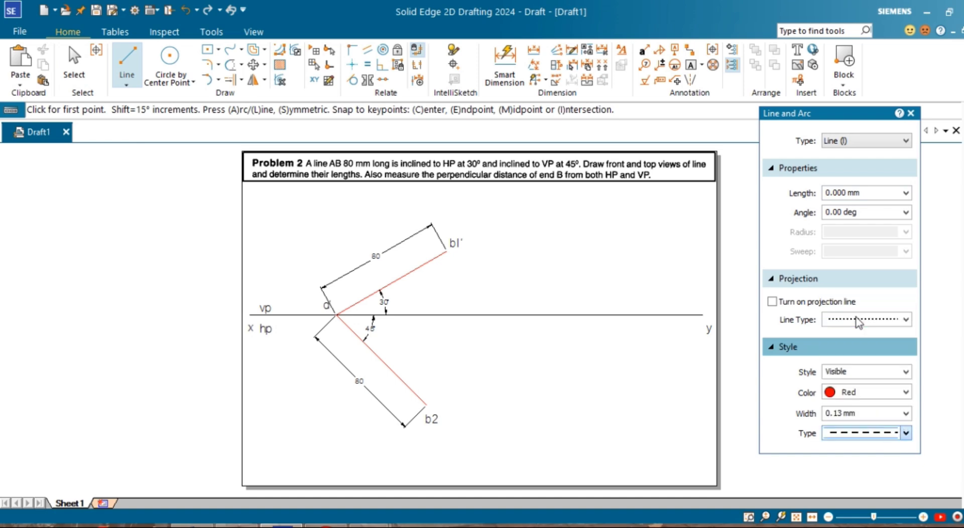
click(905, 392)
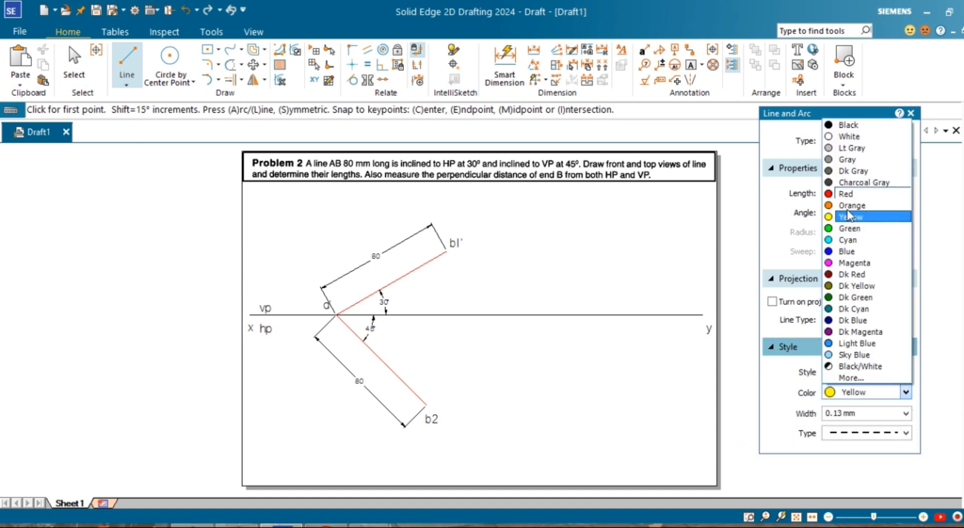
click(850, 228)
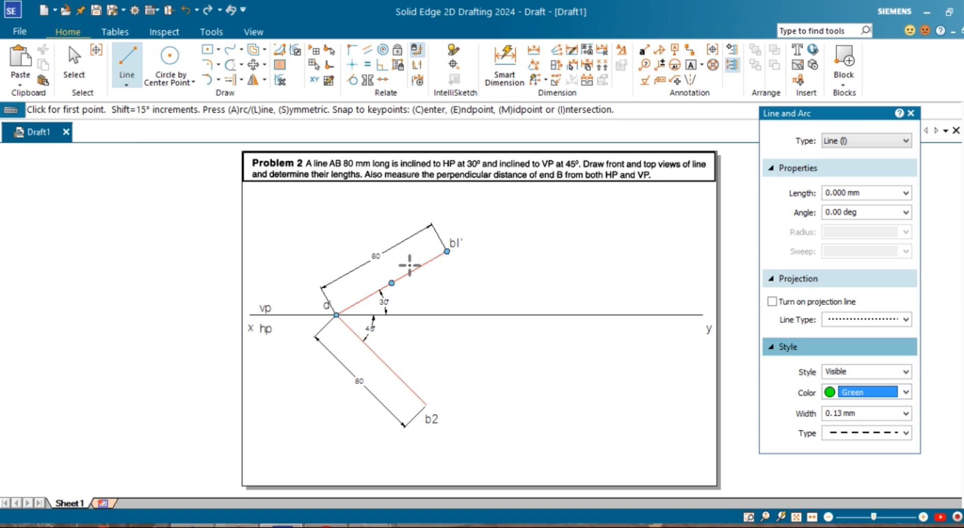
click(446, 251)
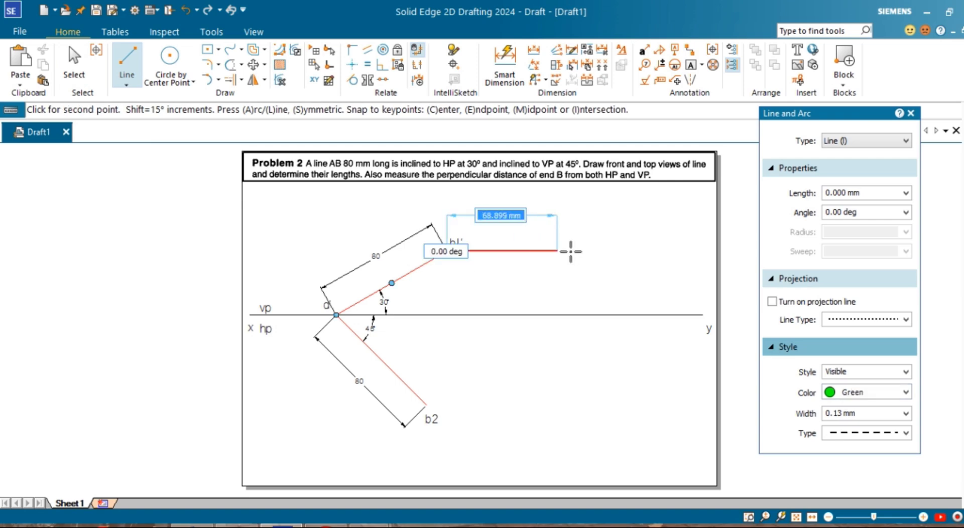
click(626, 252)
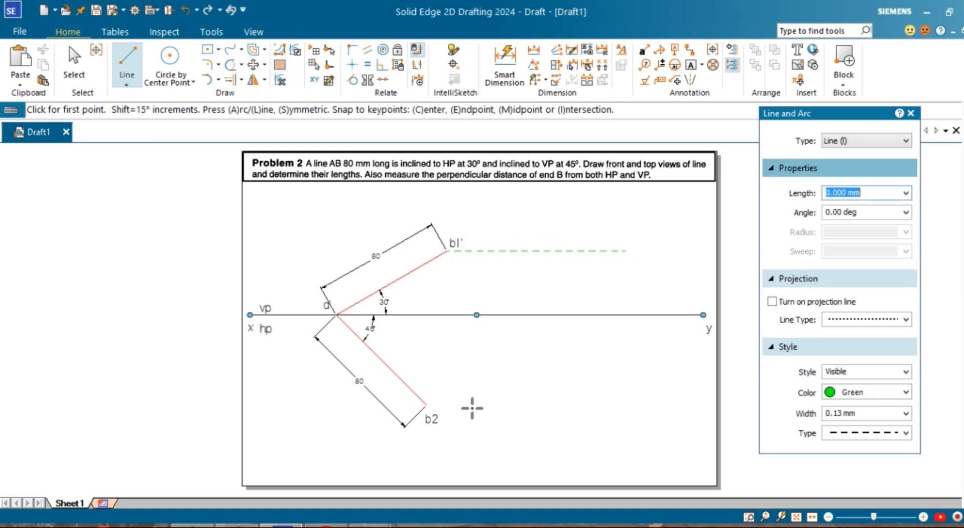
click(427, 405)
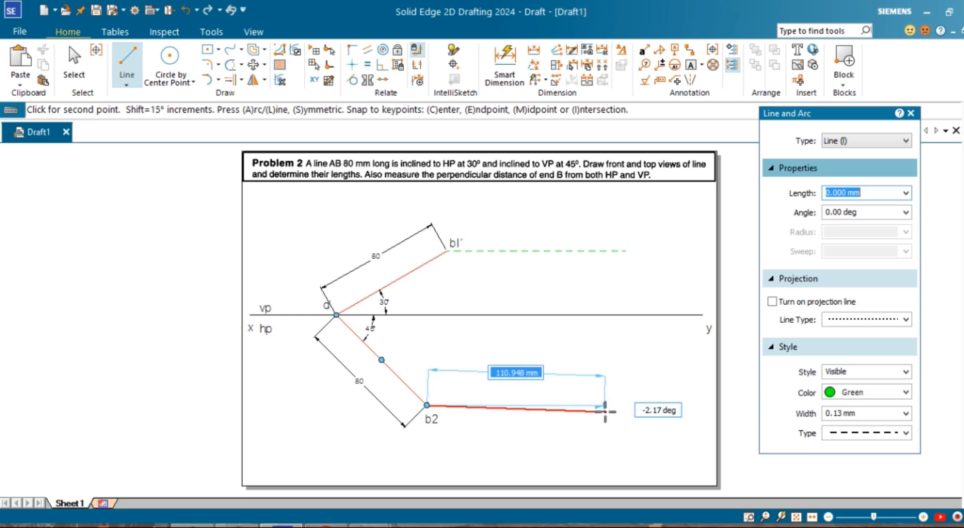
click(624, 405)
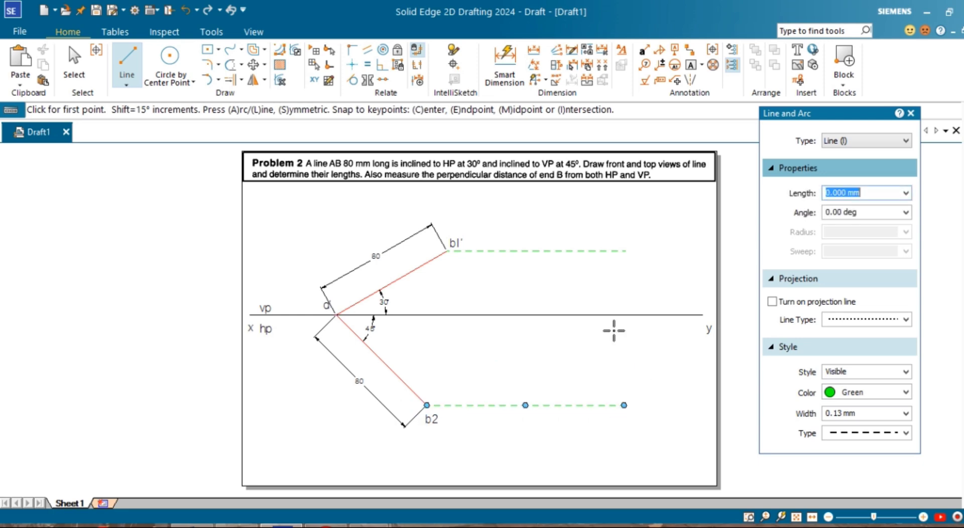
Extend green dashed horizontal lines leftward from b1' and b2, a little past point a'
click(447, 250)
click(319, 251)
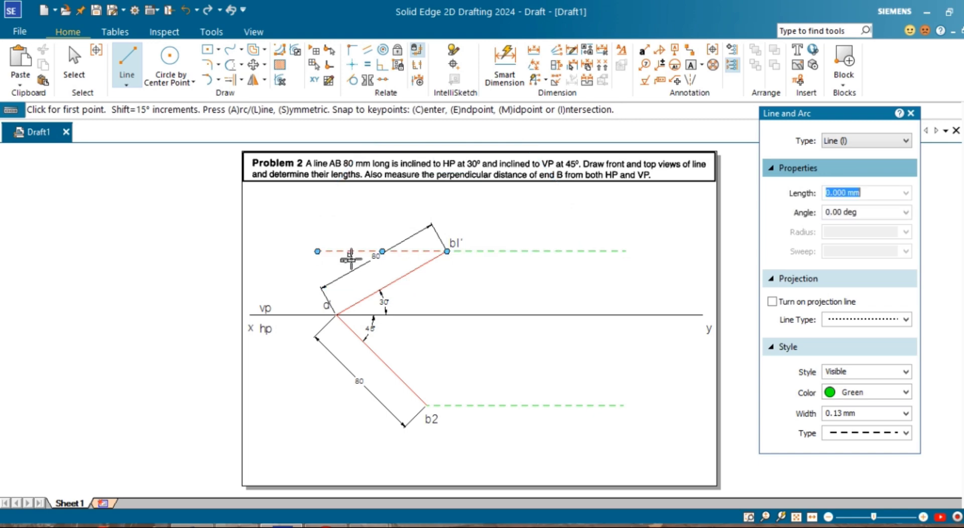
click(425, 405)
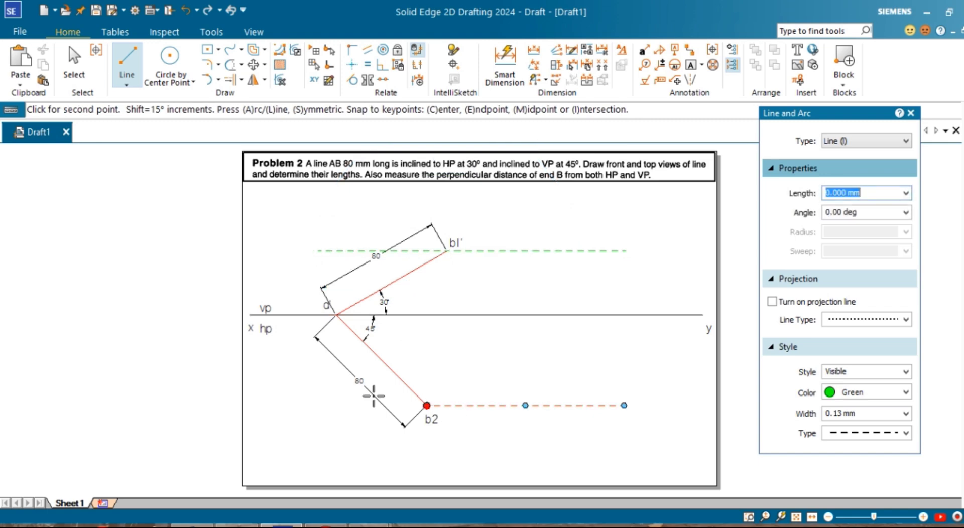
click(311, 406)
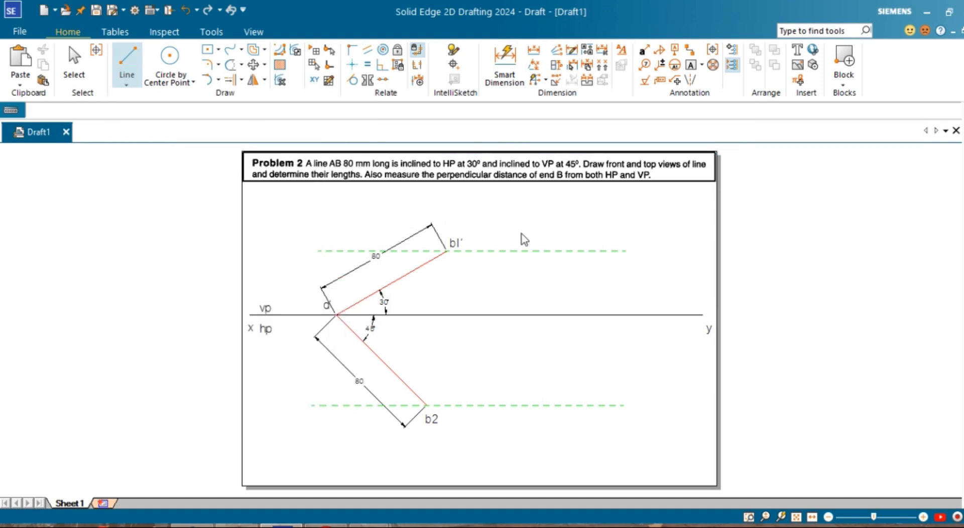
Draw a solid green vertical line from b1' down to the reference line and label its foot b1
click(818, 346)
click(856, 353)
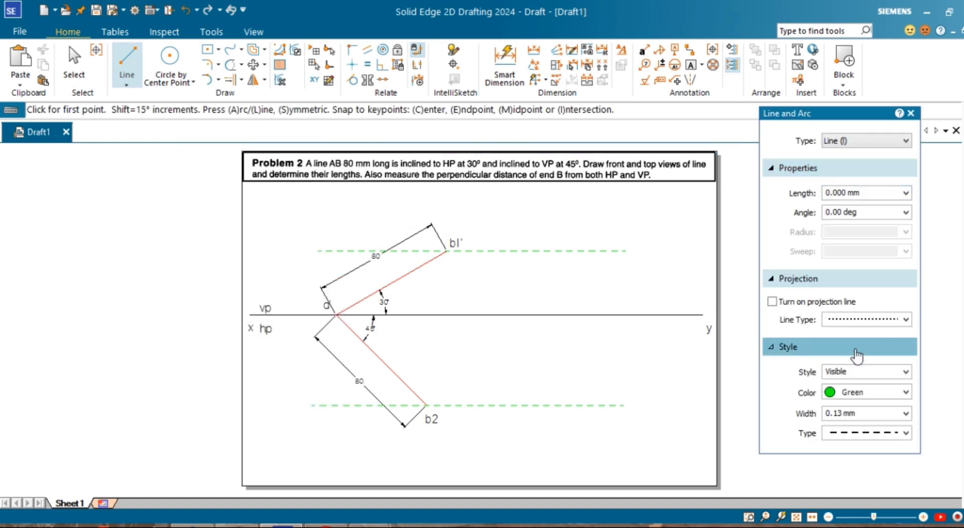
click(905, 433)
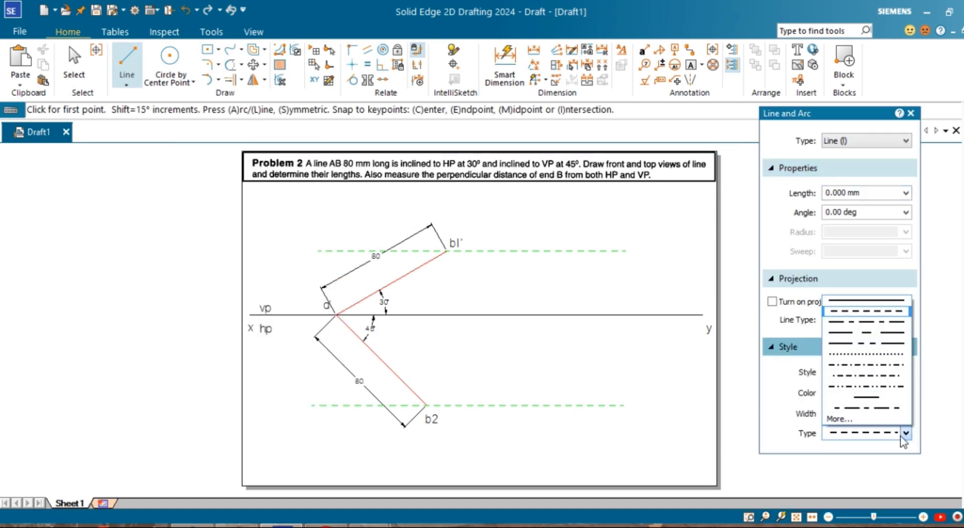
click(863, 302)
click(446, 250)
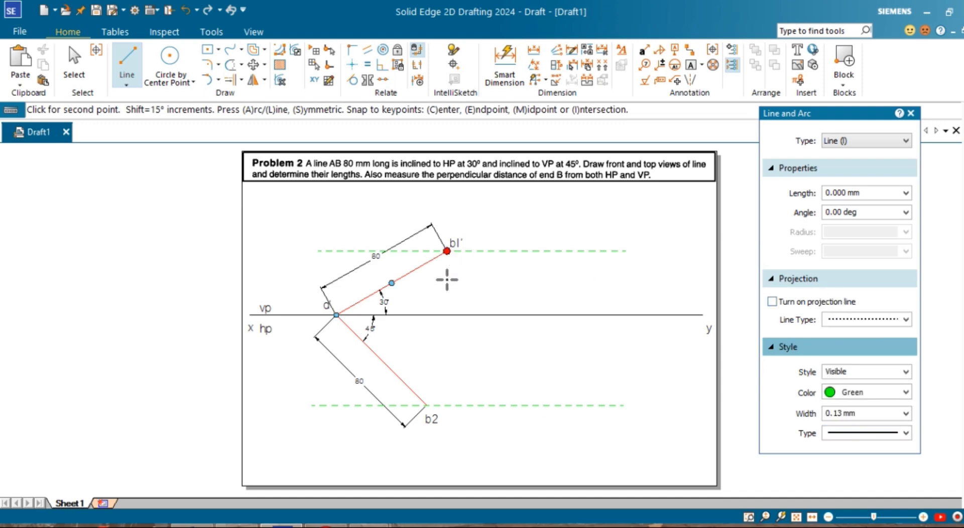
click(451, 315)
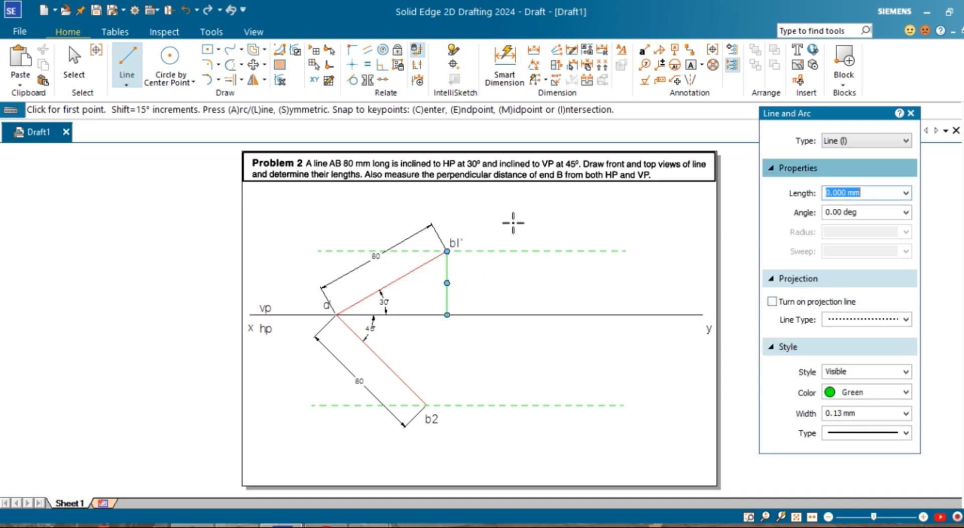
key(Escape)
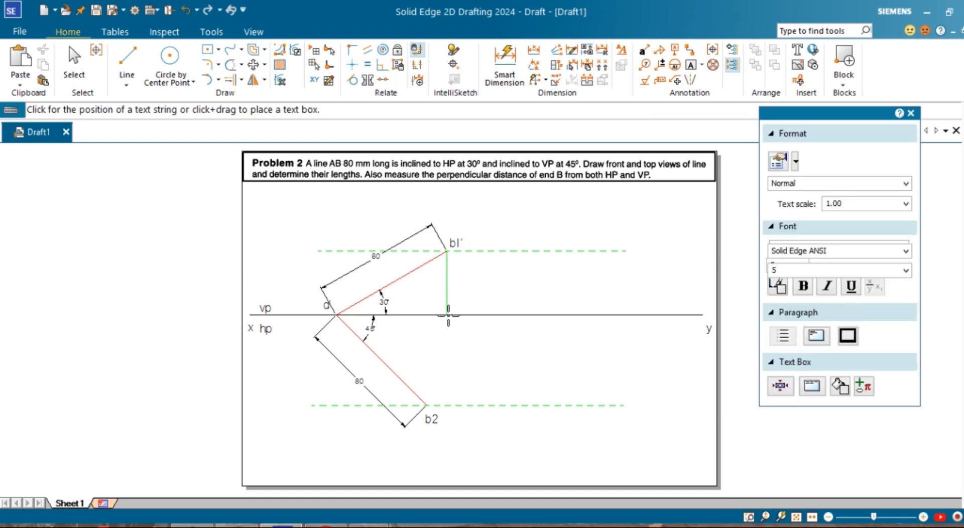
click(452, 315)
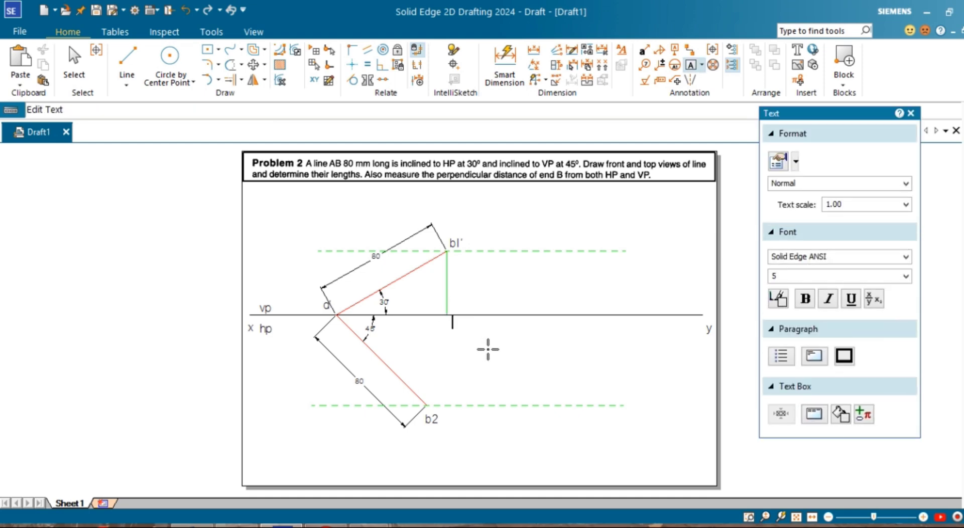
Draw a green arc by center about a', from b1 down to the lower dashed line
click(217, 80)
click(225, 128)
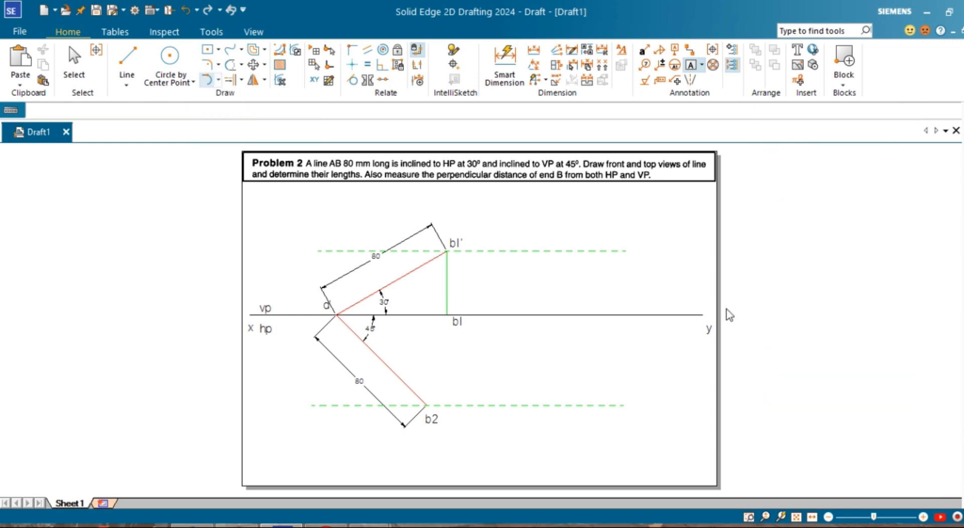
click(816, 247)
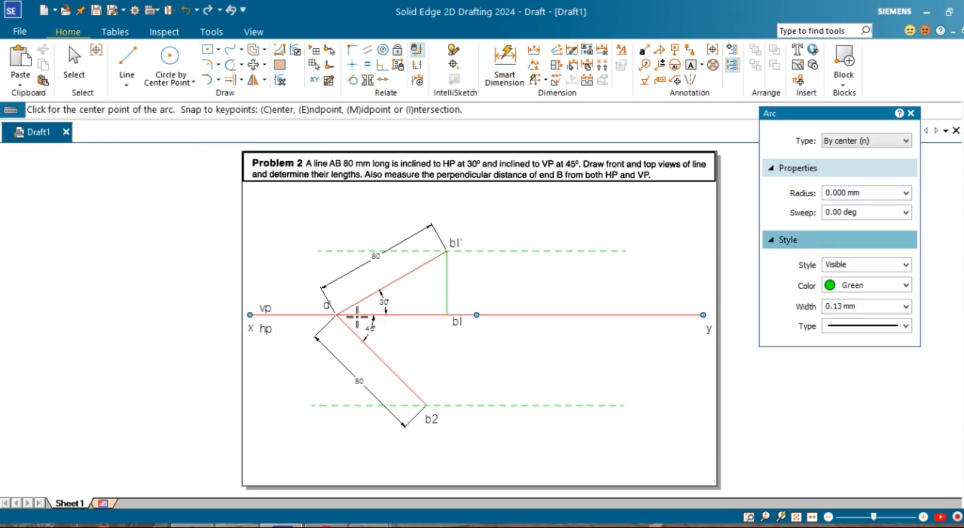
click(335, 314)
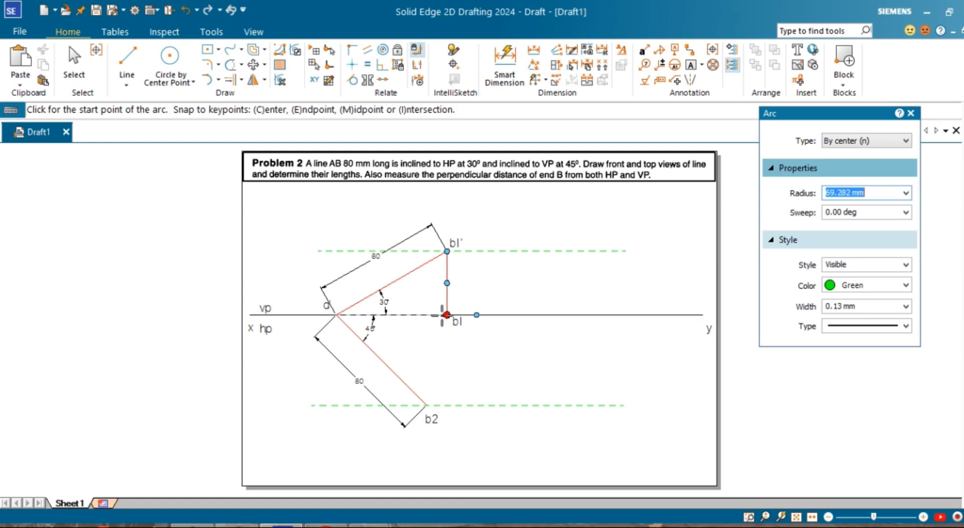
click(447, 315)
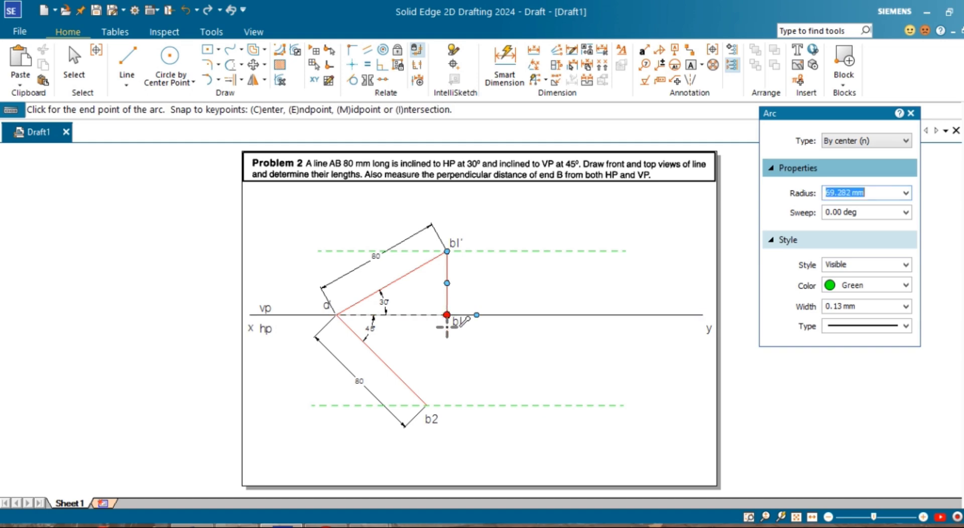
click(402, 406)
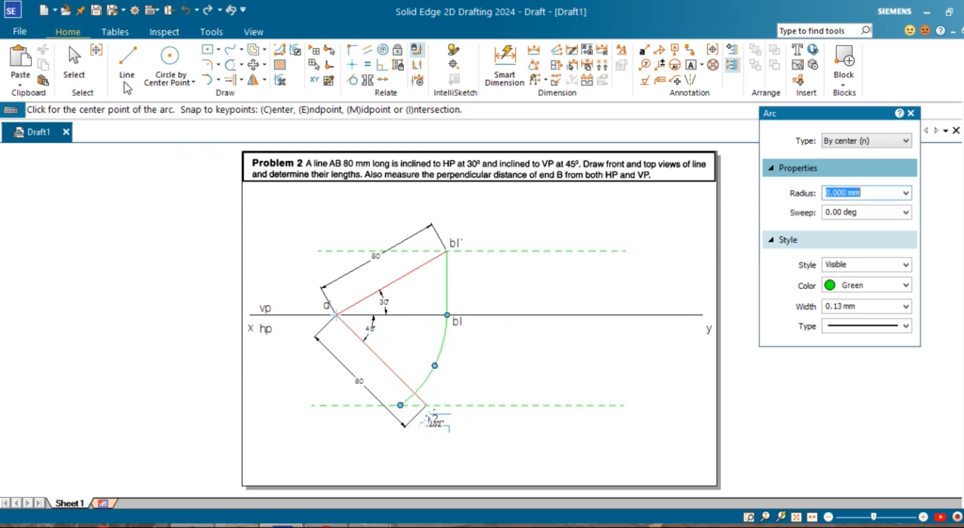
Draw a solid magenta line, 0.50 mm wide, from the arc's lower end to point a'
click(125, 63)
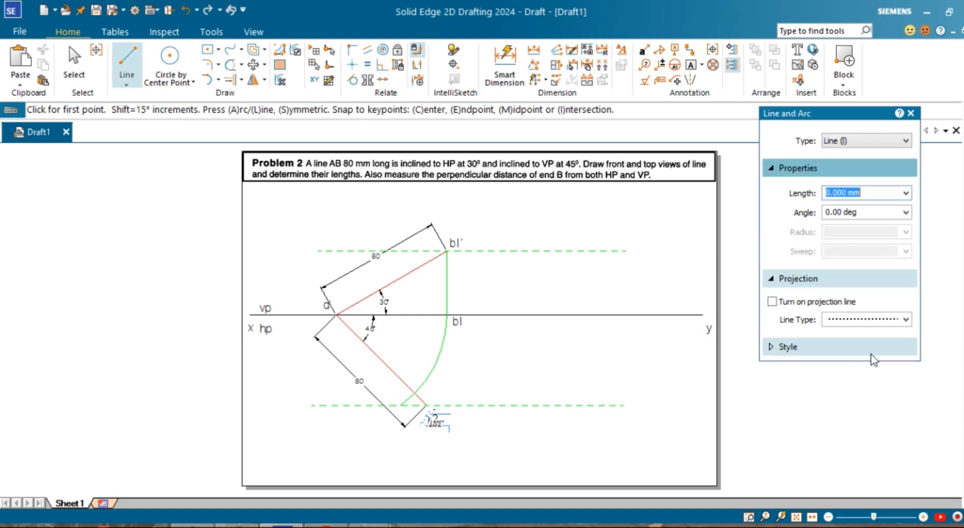
click(905, 413)
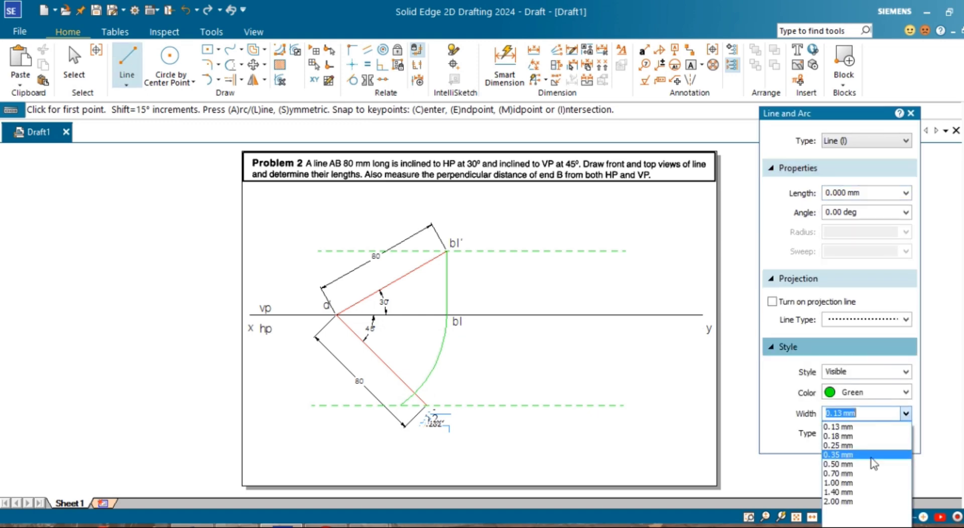
click(896, 461)
click(905, 392)
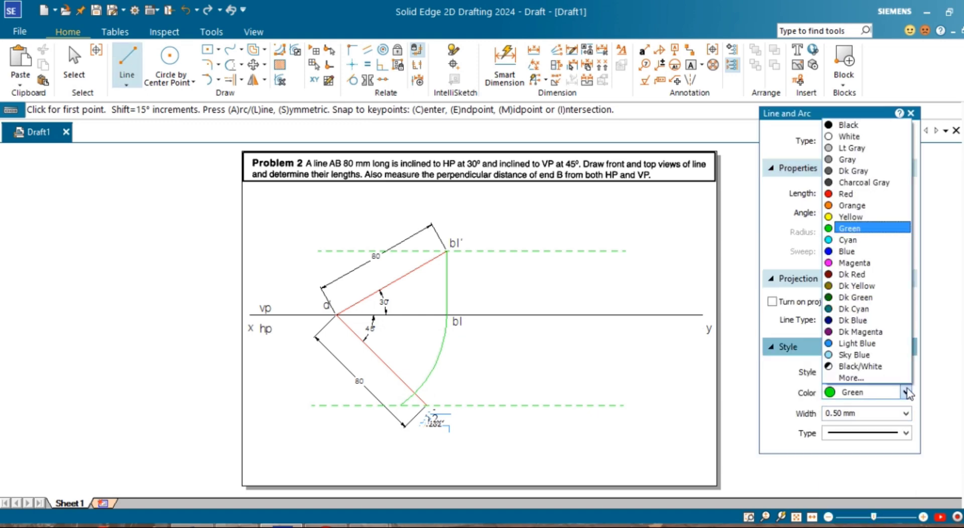
click(868, 266)
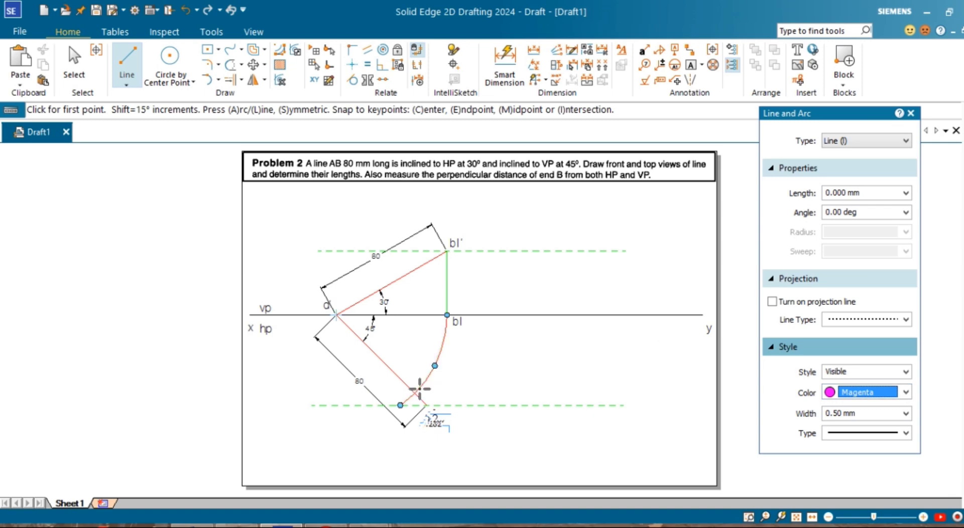
click(400, 404)
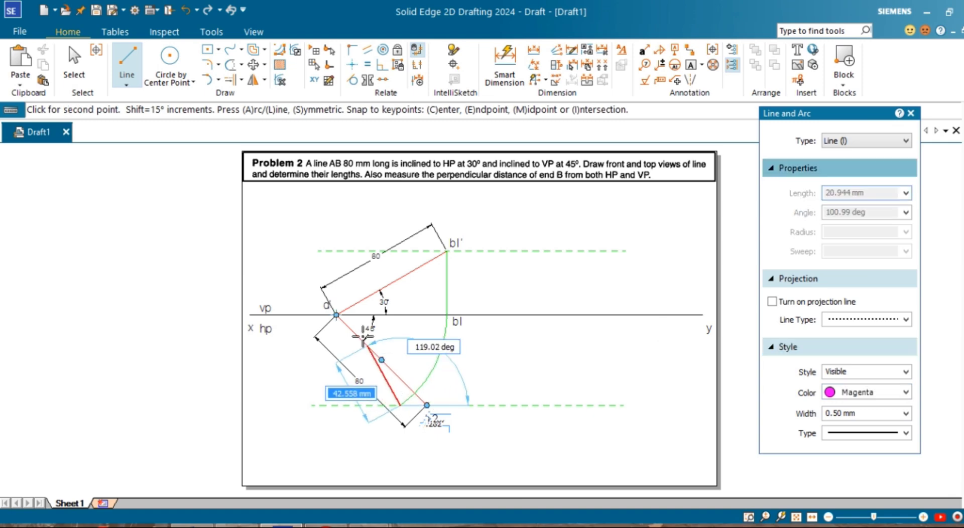
click(335, 315)
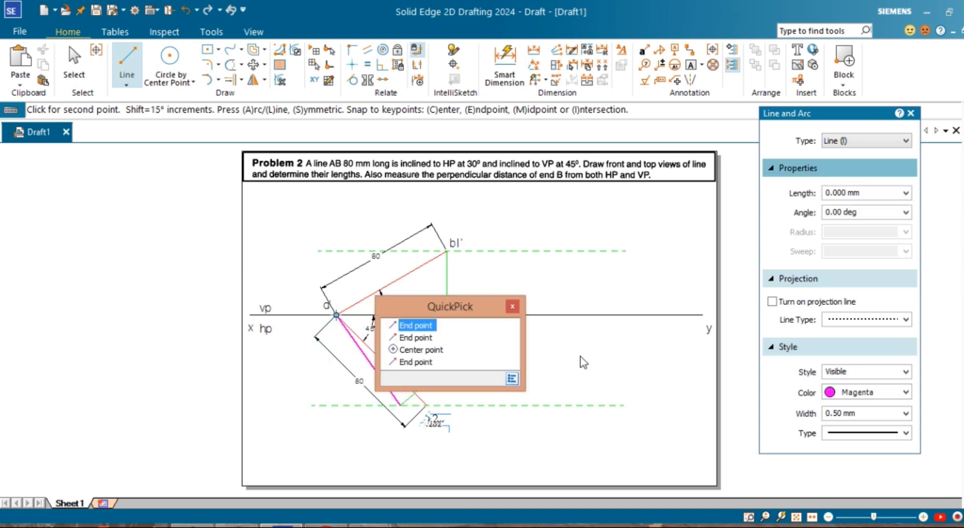
click(428, 330)
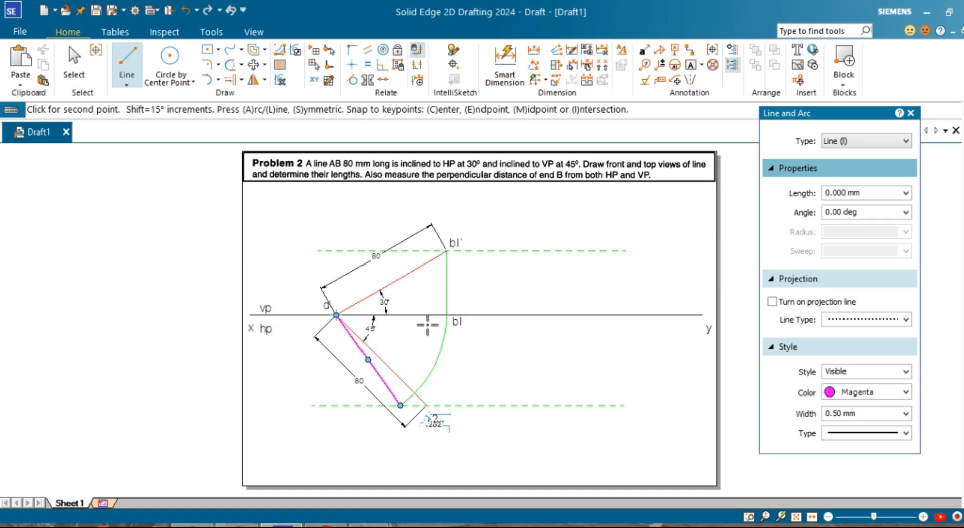
right_click(181, 159)
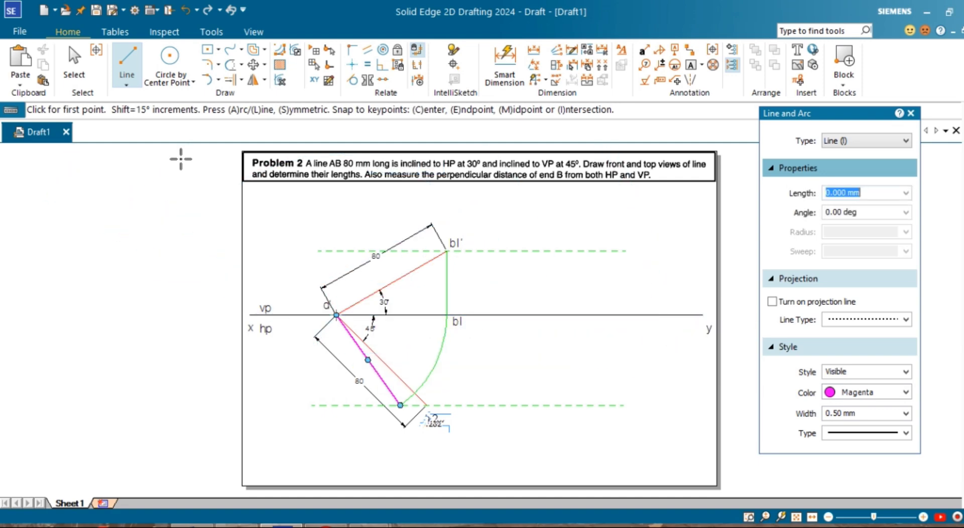
Draw a solid green vertical line, 0.13 mm wide, from b2 up to the reference line and label its upper end b2'
click(127, 85)
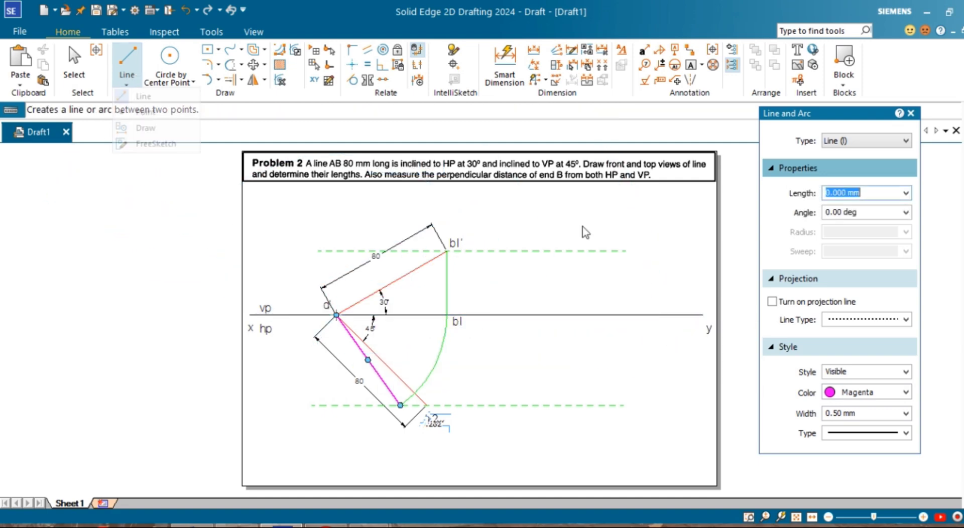
click(906, 393)
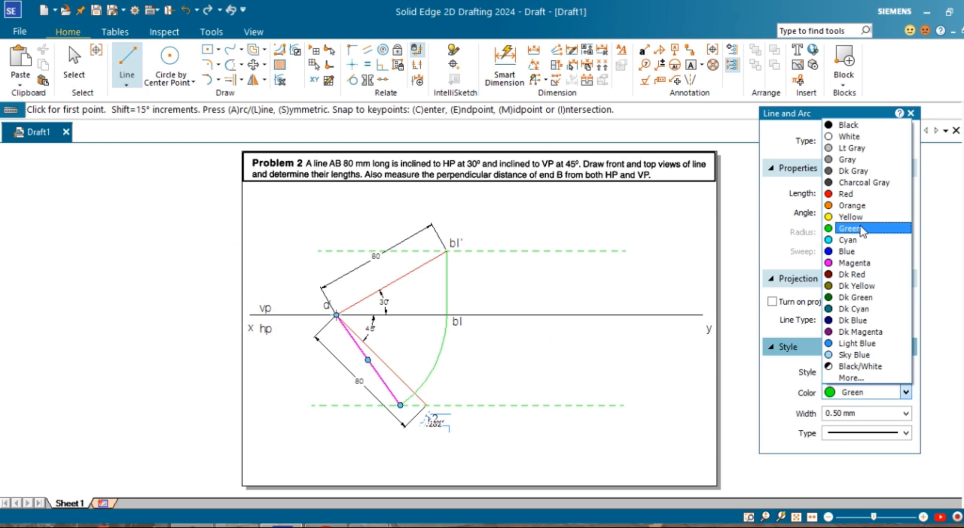
click(860, 228)
click(906, 413)
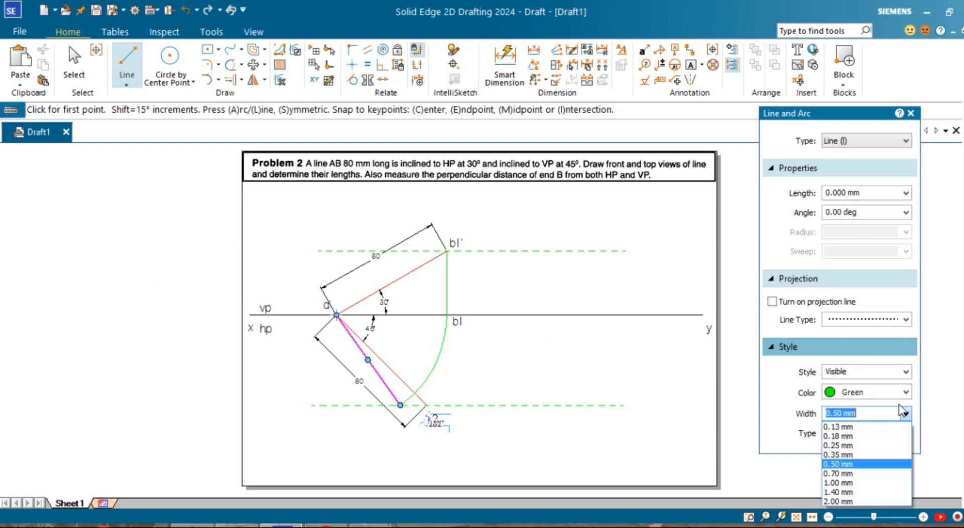
click(878, 427)
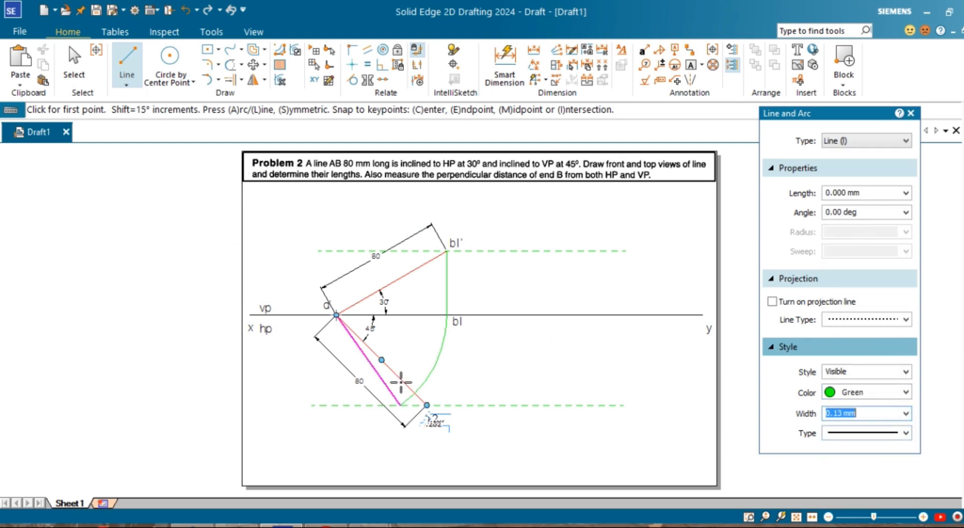
click(427, 405)
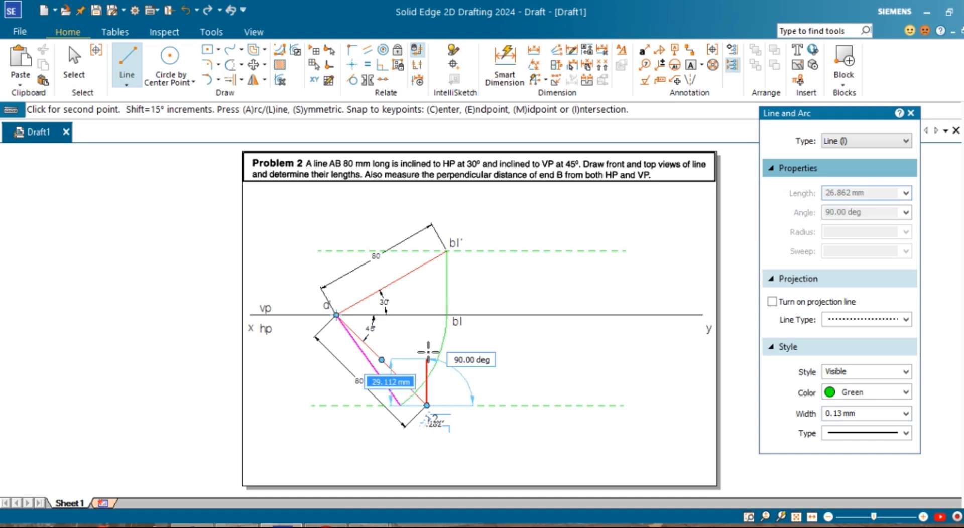
click(427, 315)
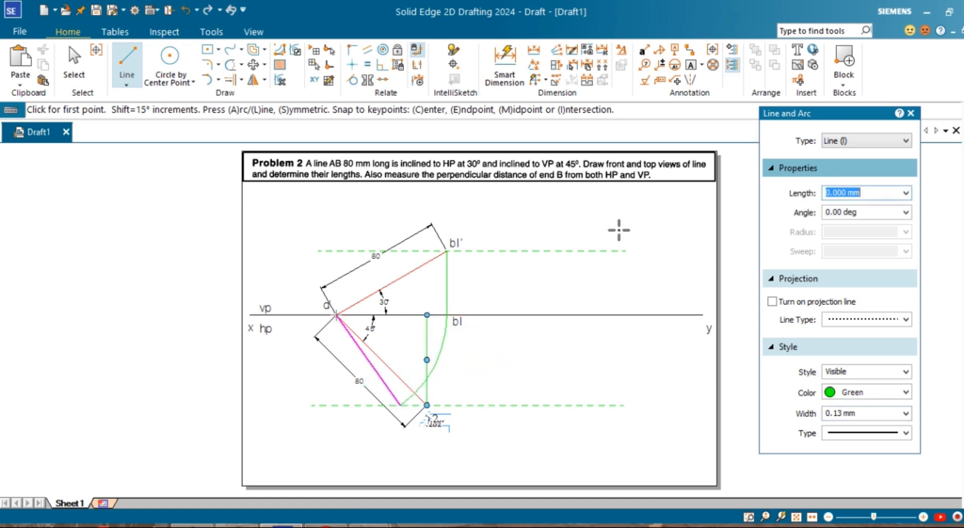
click(690, 65)
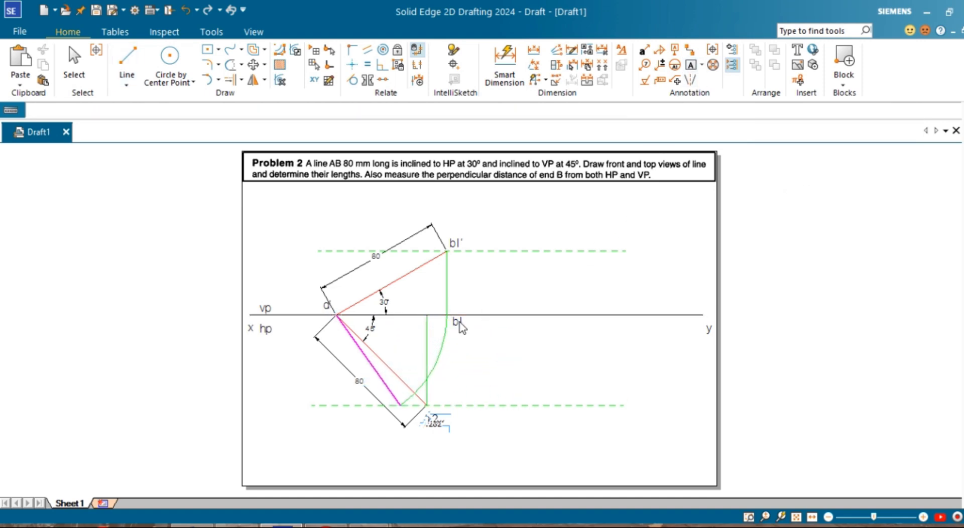
click(429, 296)
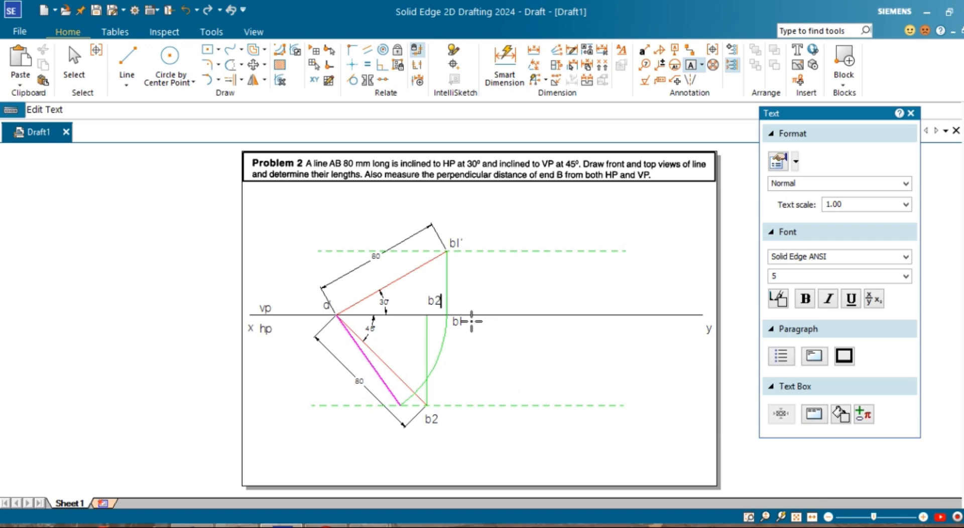
Draw a green arc by center about a', from b2' up to the upper dashed line
click(218, 80)
click(223, 127)
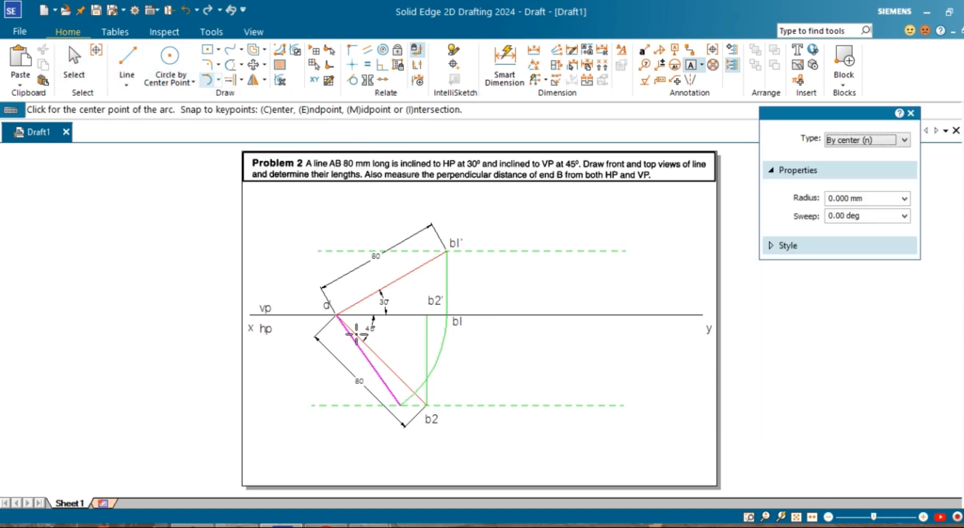
click(335, 315)
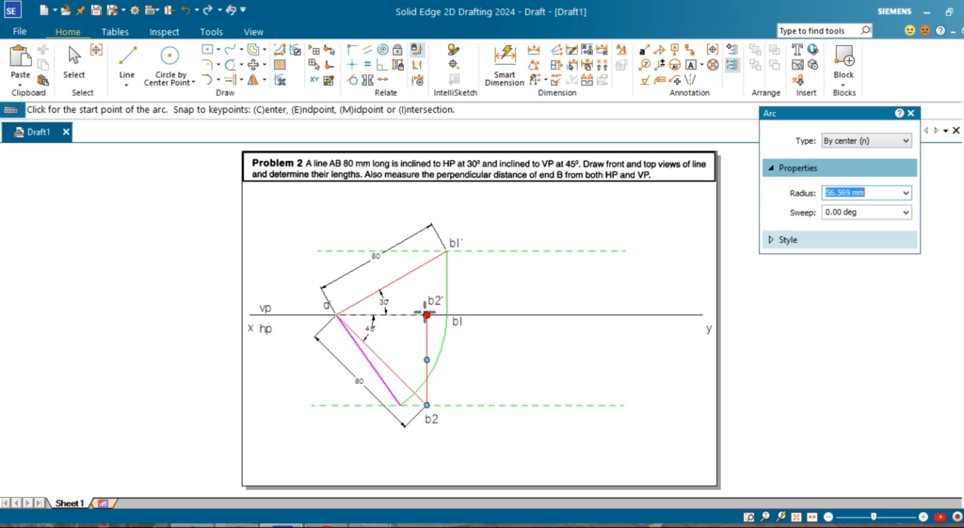
click(427, 315)
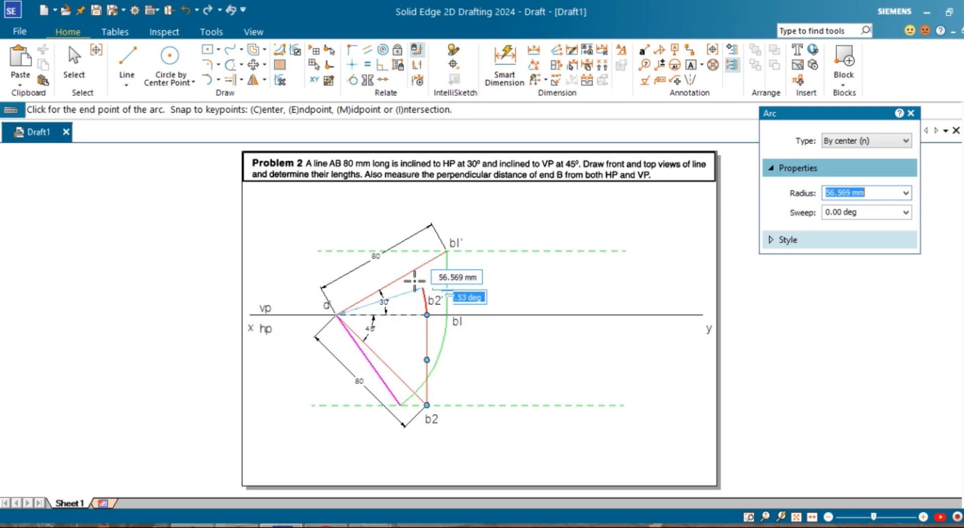
click(400, 252)
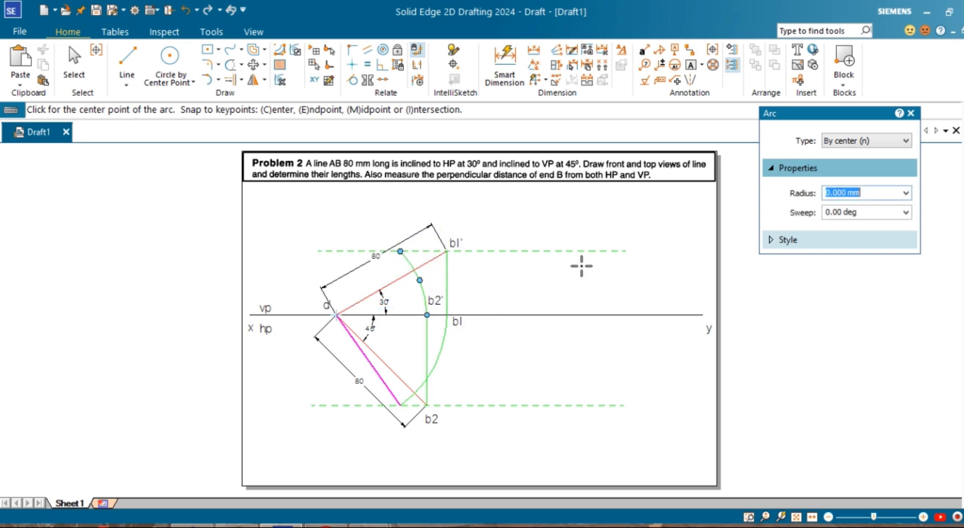
Draw a solid magenta line, 0.50 mm wide, from a' to the upper end of the new arc
click(127, 84)
click(156, 97)
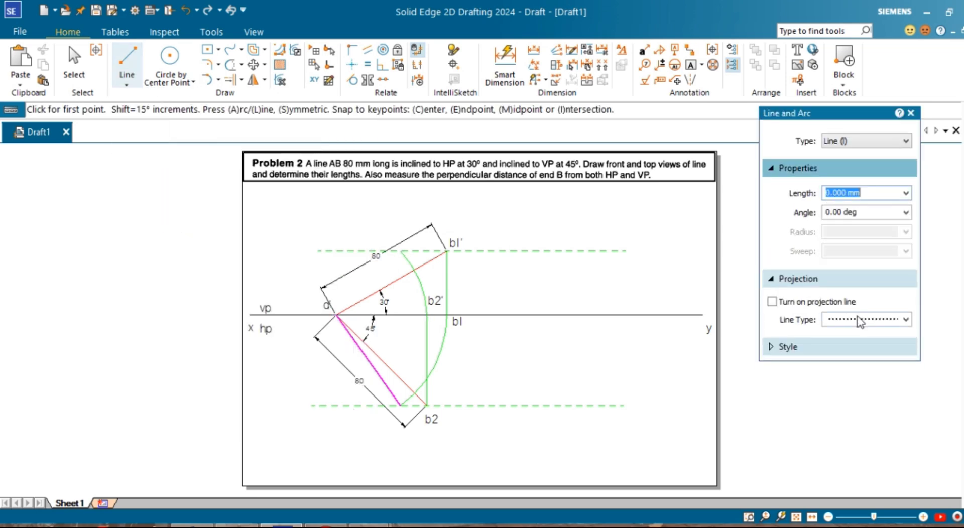
click(848, 352)
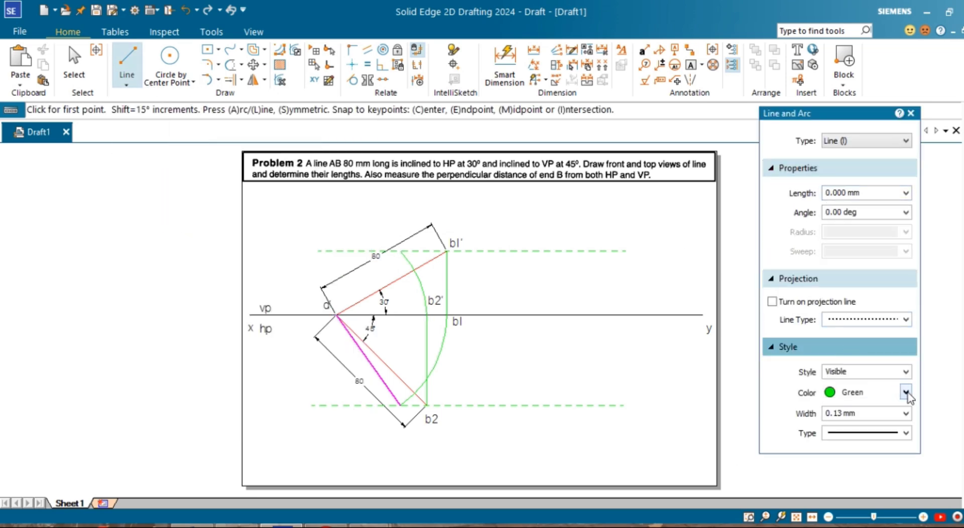
click(907, 393)
click(848, 264)
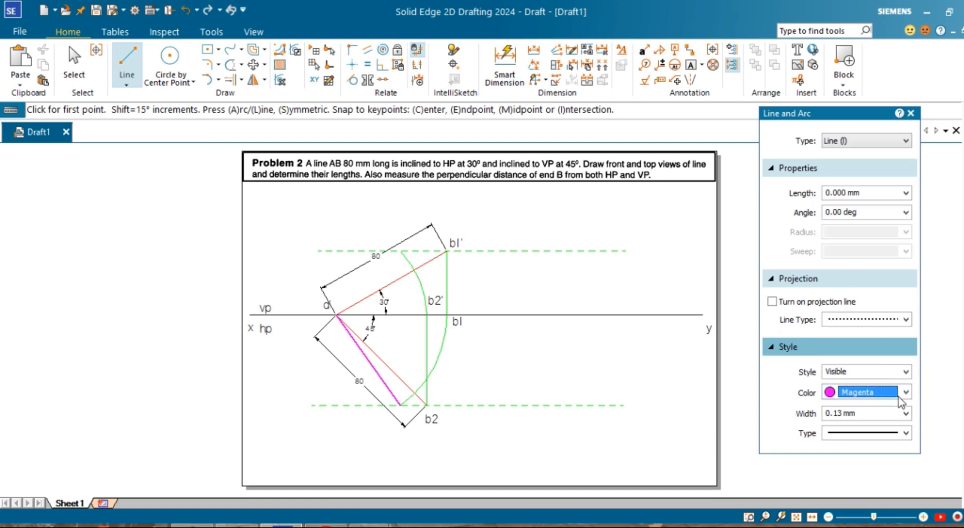
click(906, 413)
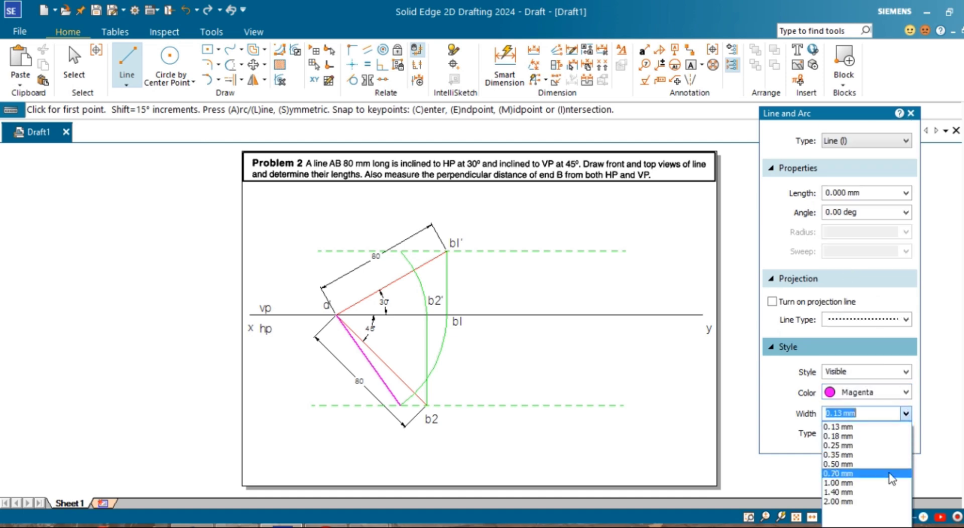
click(853, 464)
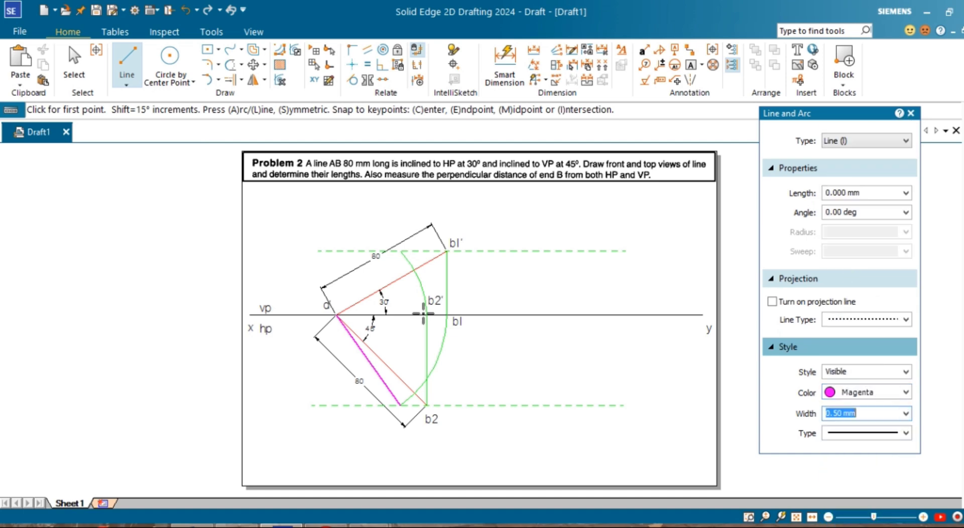
click(336, 314)
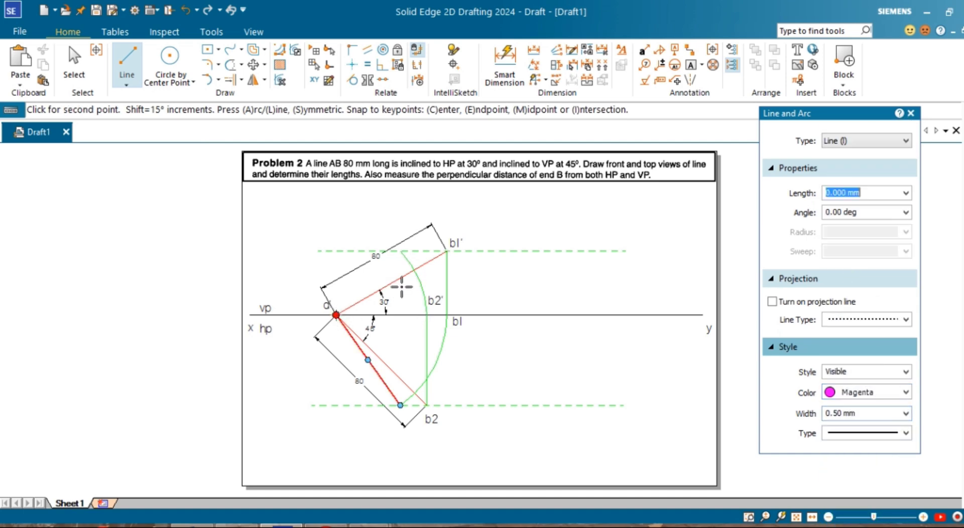
click(400, 251)
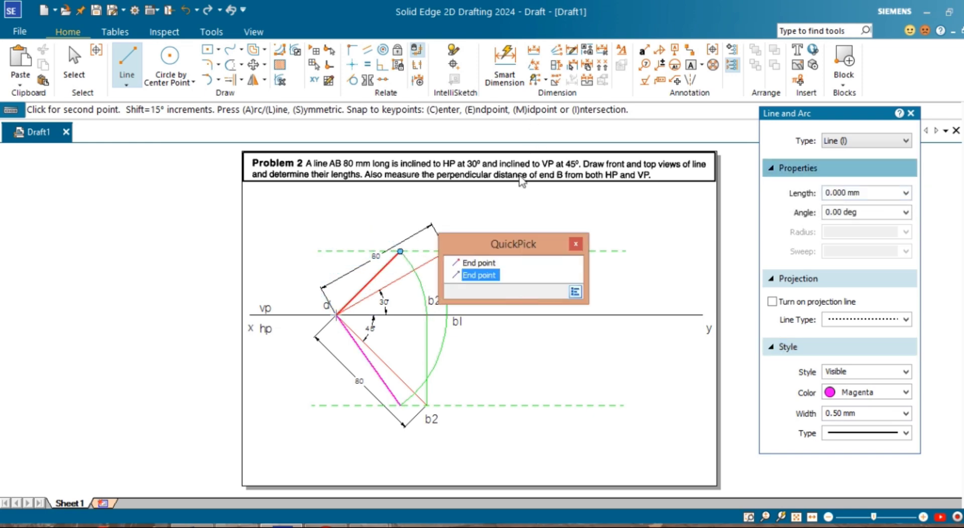
click(489, 275)
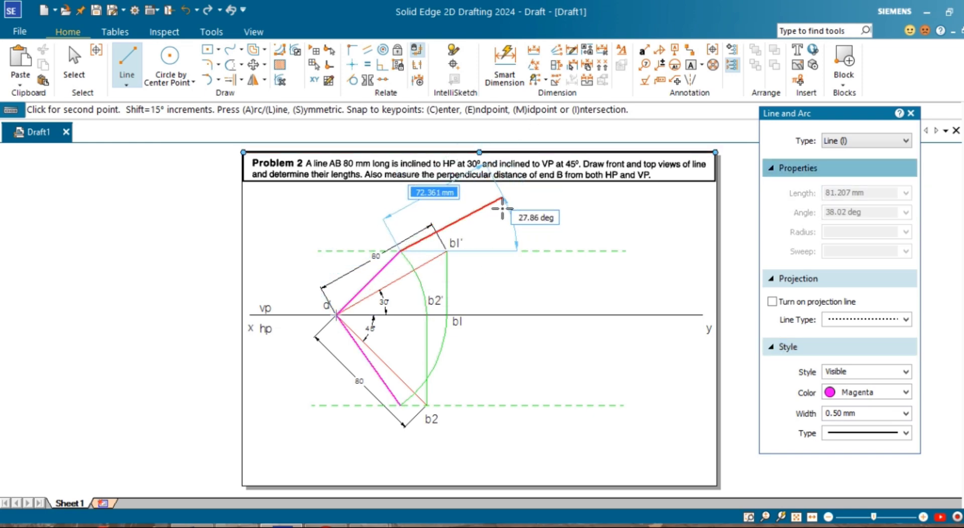
right_click(488, 139)
Dimension the lengths of the upper and lower magenta lines, placing both dimensions outside the existing 80 mm ones
click(505, 65)
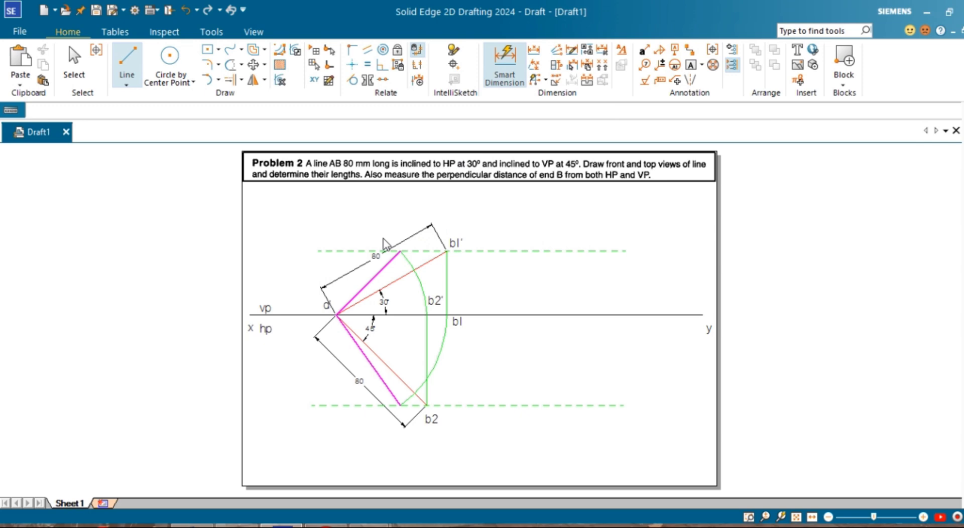
click(368, 287)
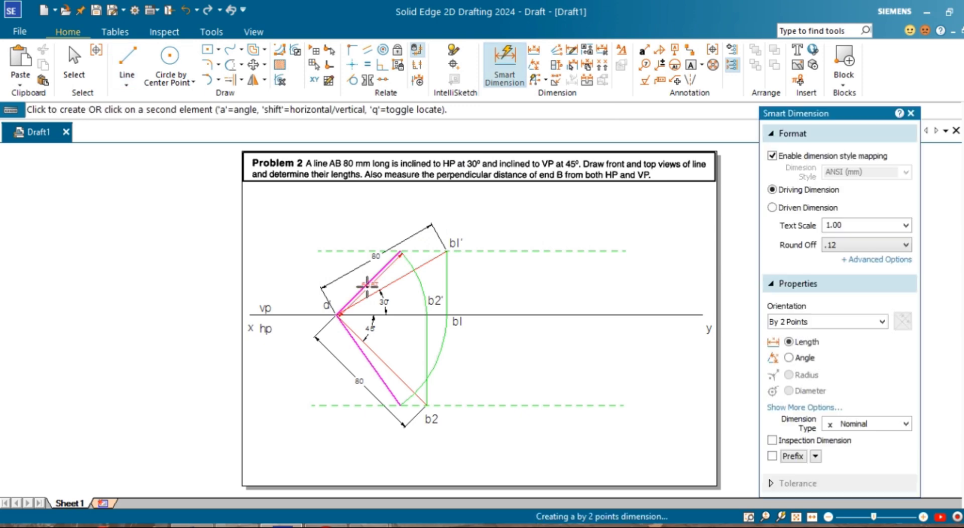
click(330, 260)
click(359, 347)
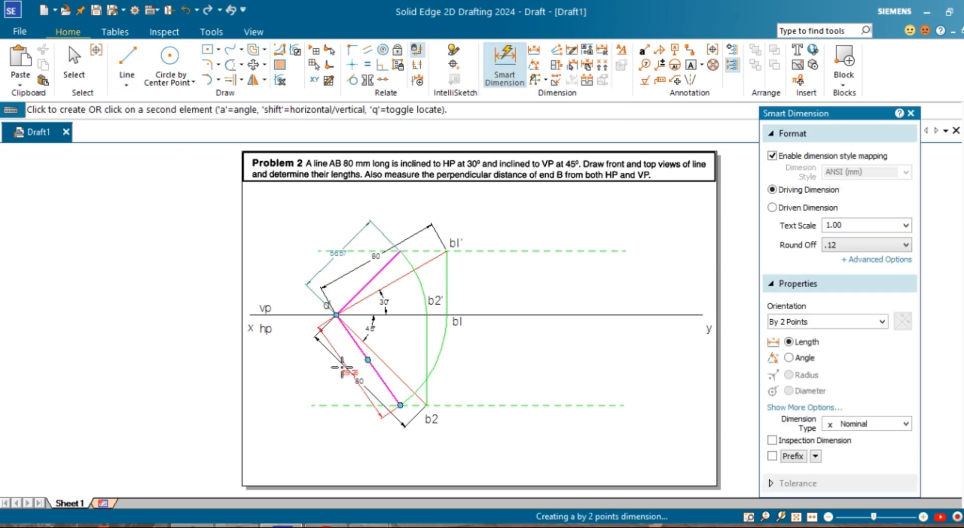
click(331, 381)
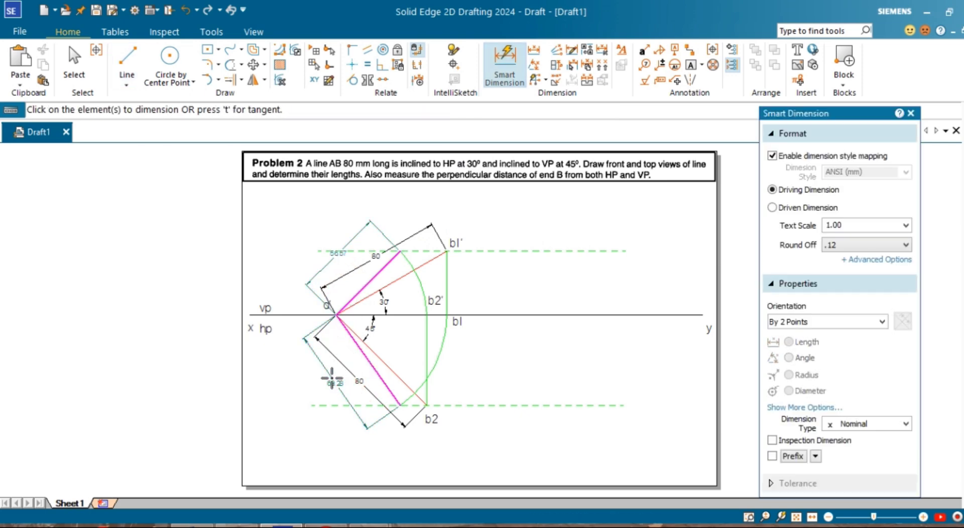
Add angle dimensions between each magenta line and the xy reference line, above and below it
click(534, 65)
click(356, 295)
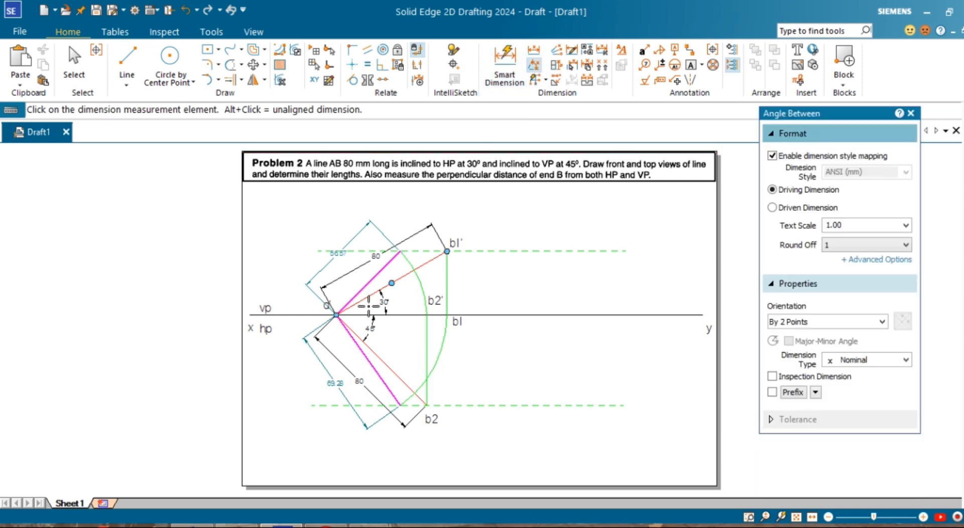
click(372, 315)
click(396, 303)
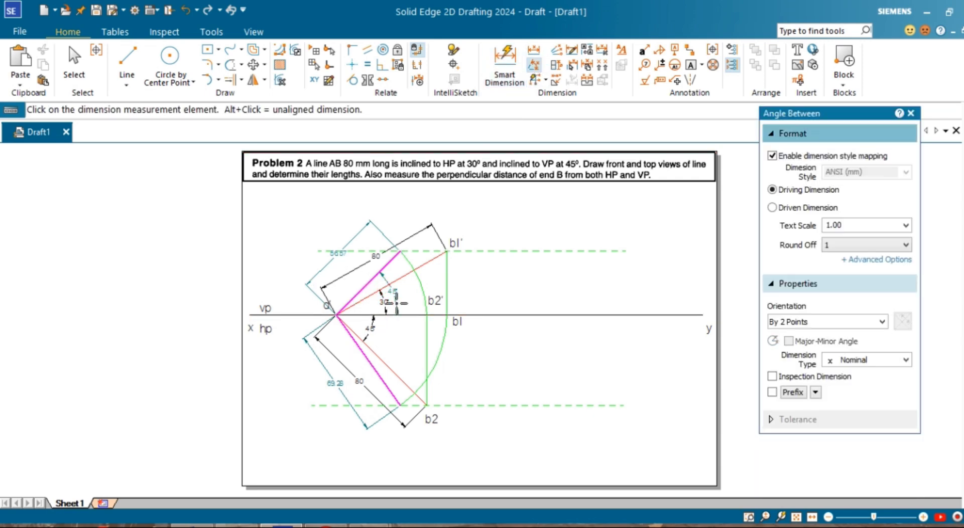
click(534, 68)
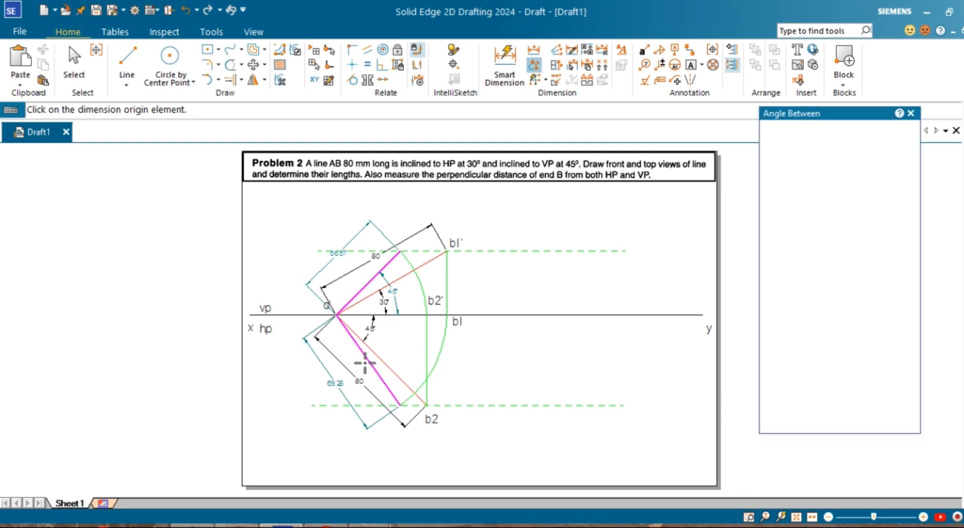
click(371, 362)
click(407, 316)
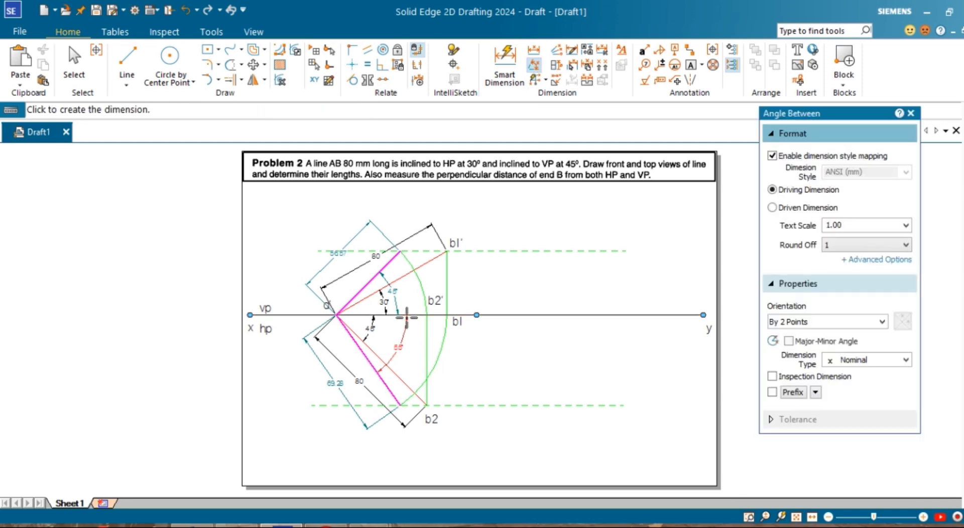
click(401, 346)
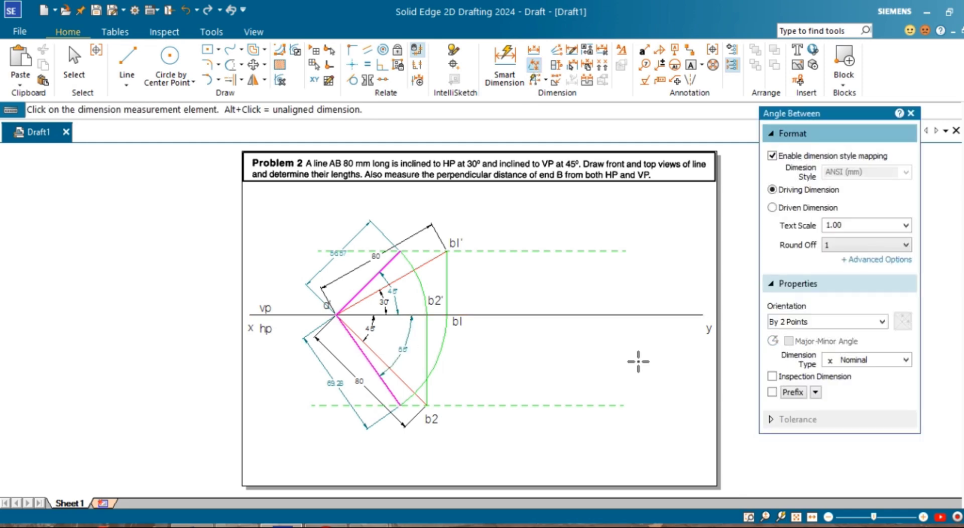
Label the free end of the upper magenta line b' and that of the lower magenta line b
click(690, 64)
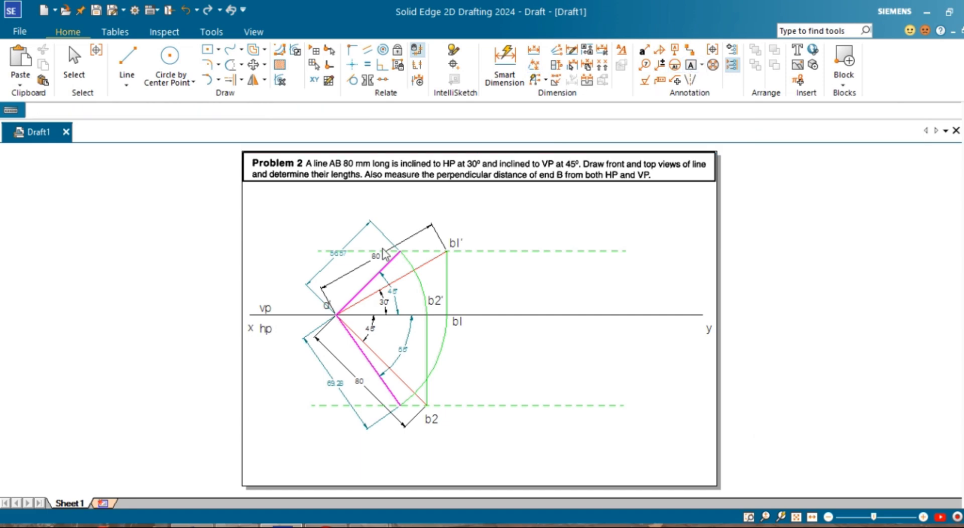
click(401, 237)
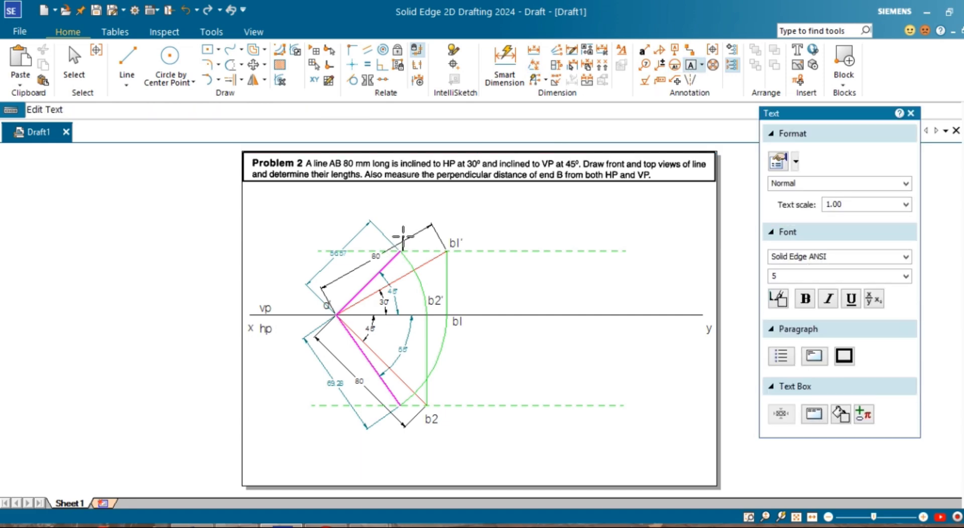
text(b')
click(399, 406)
text(b)
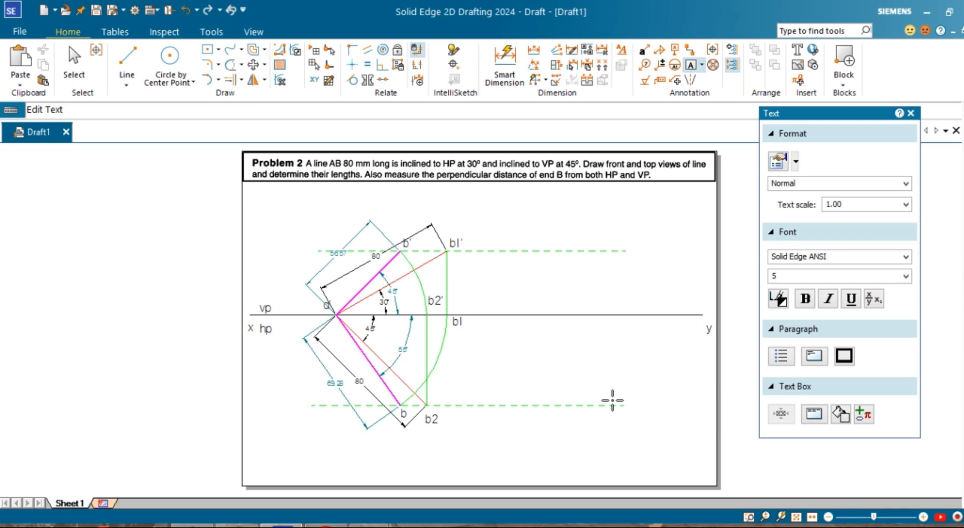
scroll(530, 336, down, 2)
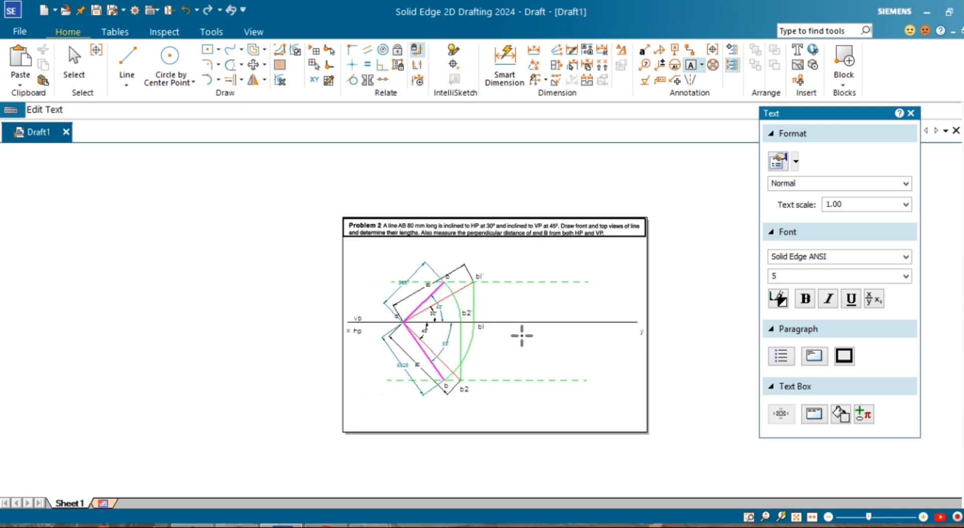
scroll(525, 335, up, 3)
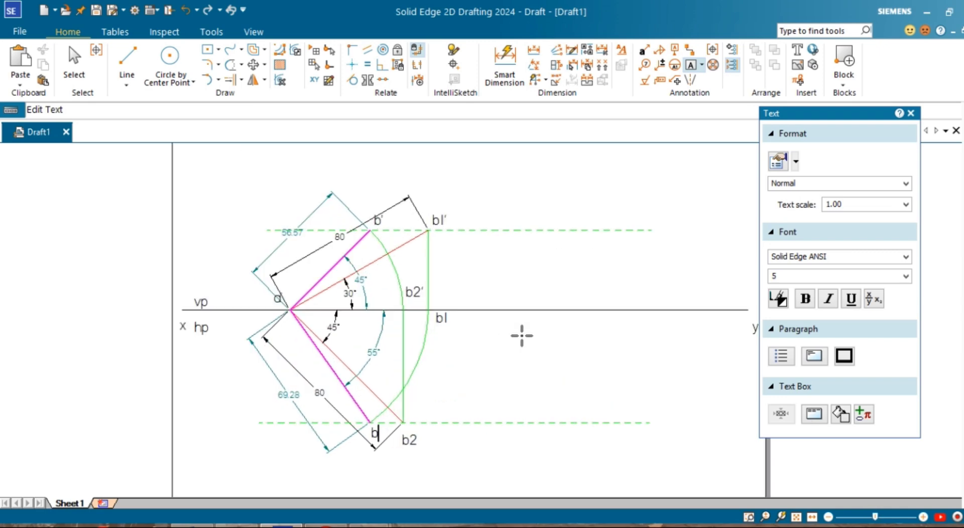
scroll(521, 335, up, 1)
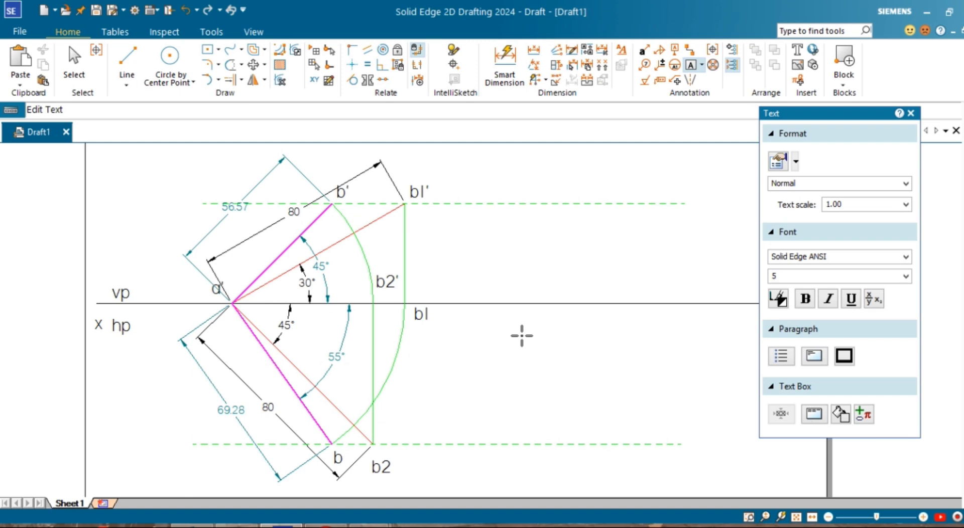
scroll(521, 336, down, 3)
scroll(522, 335, up, 1)
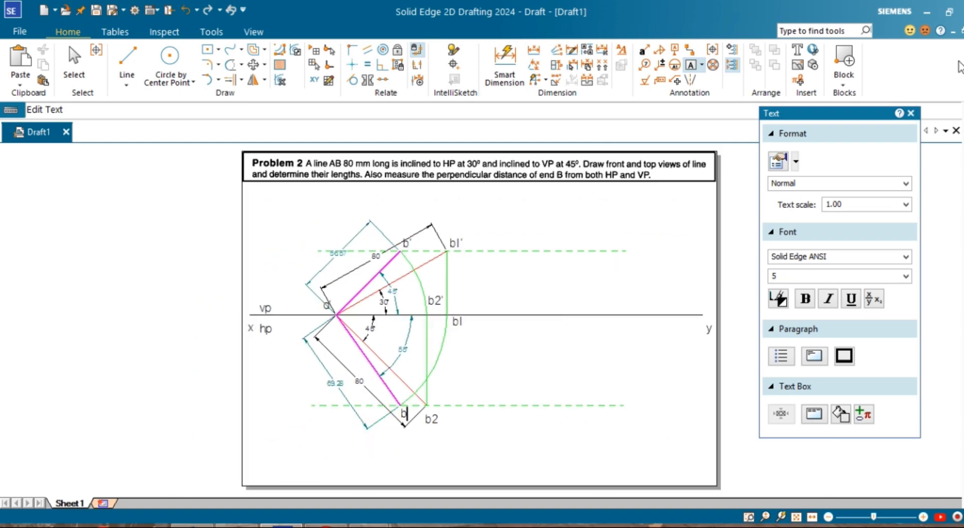